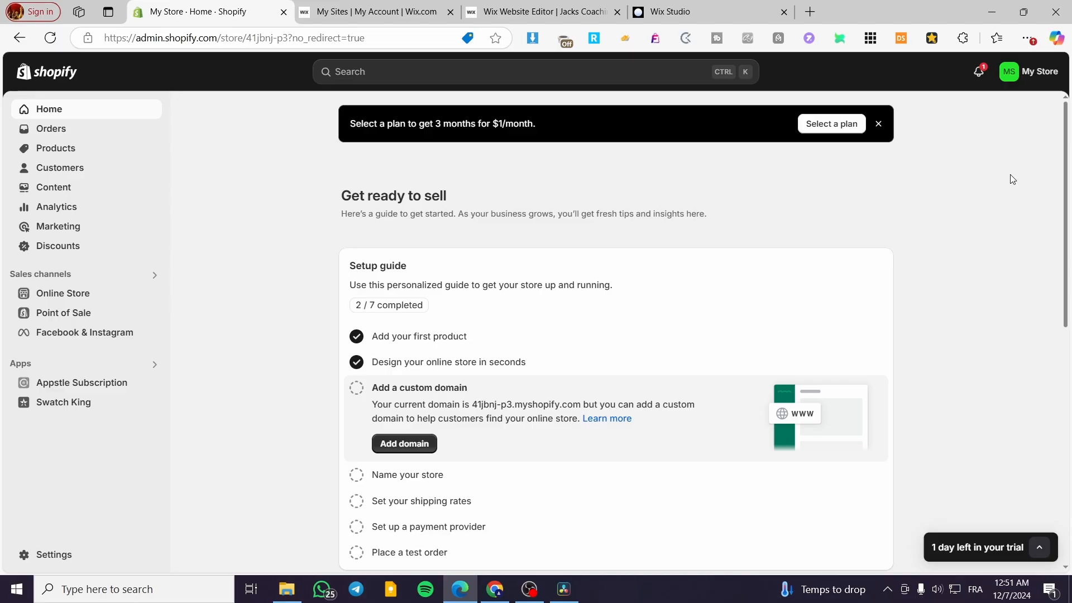
Dismiss the plan offer and open the General shipping profile in the store's Shipping and delivery settings
{"action": "left_click", "coordinate": [878, 124]}
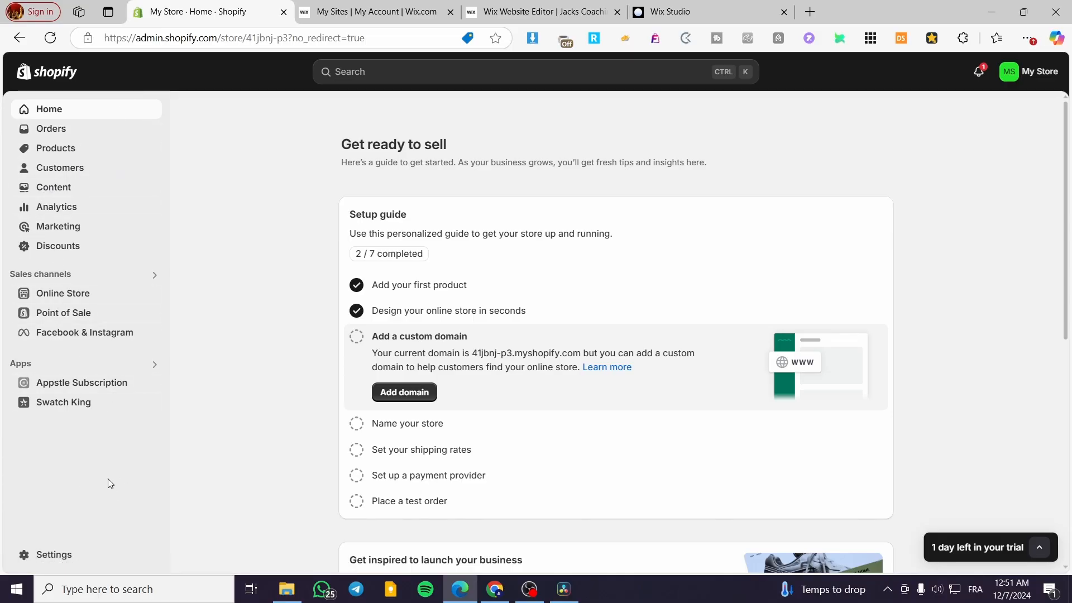
{"action": "left_click", "coordinate": [56, 555]}
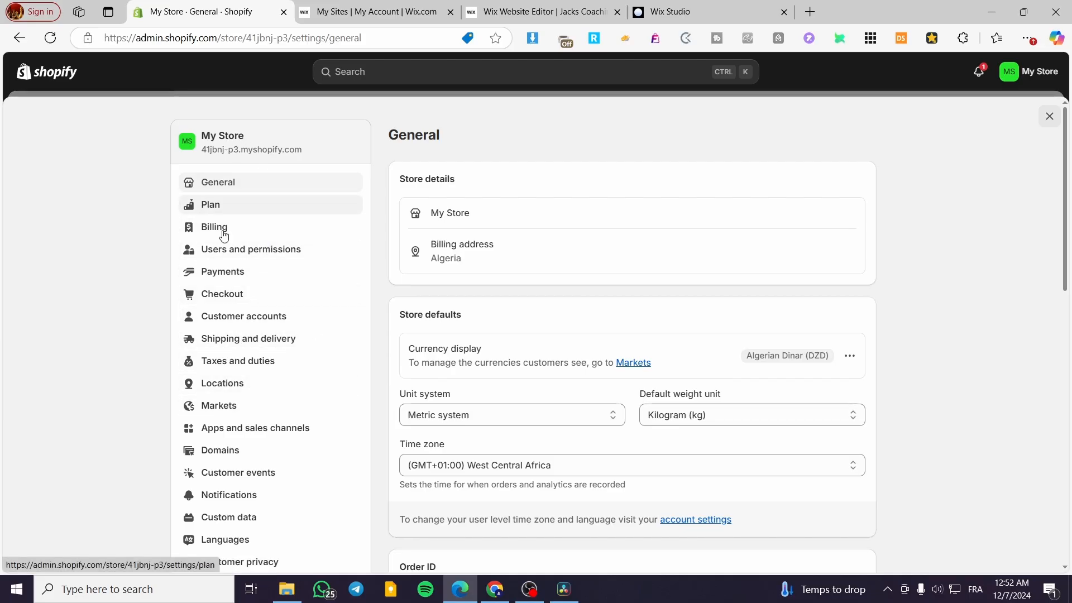
{"action": "left_click", "coordinate": [258, 339]}
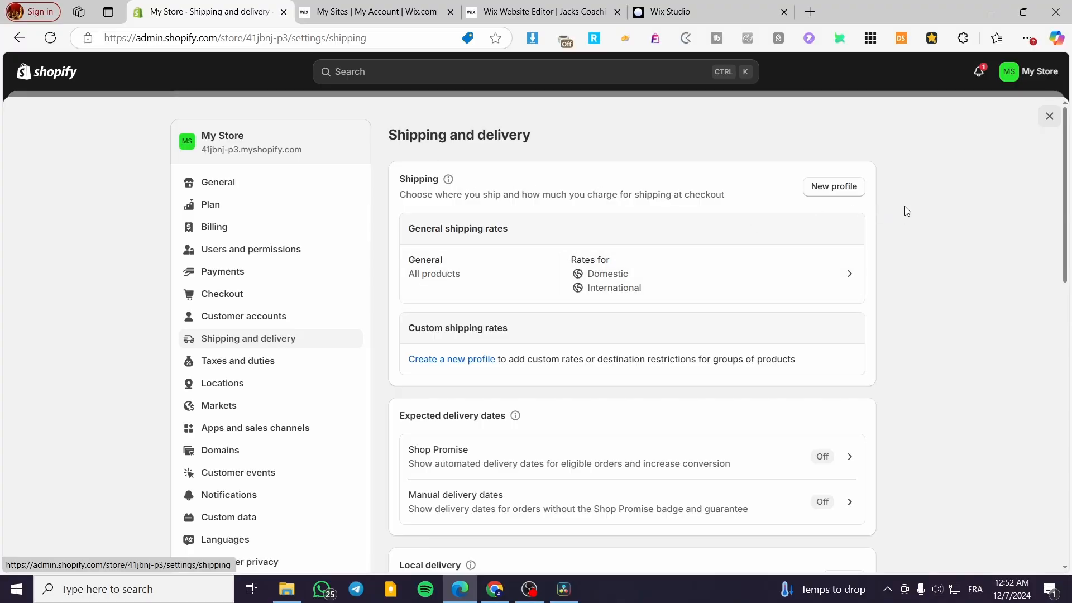
{"action": "scroll", "coordinate": [653, 242], "scroll_direction": "down", "scroll_amount": 1}
{"action": "scroll", "coordinate": [475, 268], "scroll_direction": "up", "scroll_amount": 1}
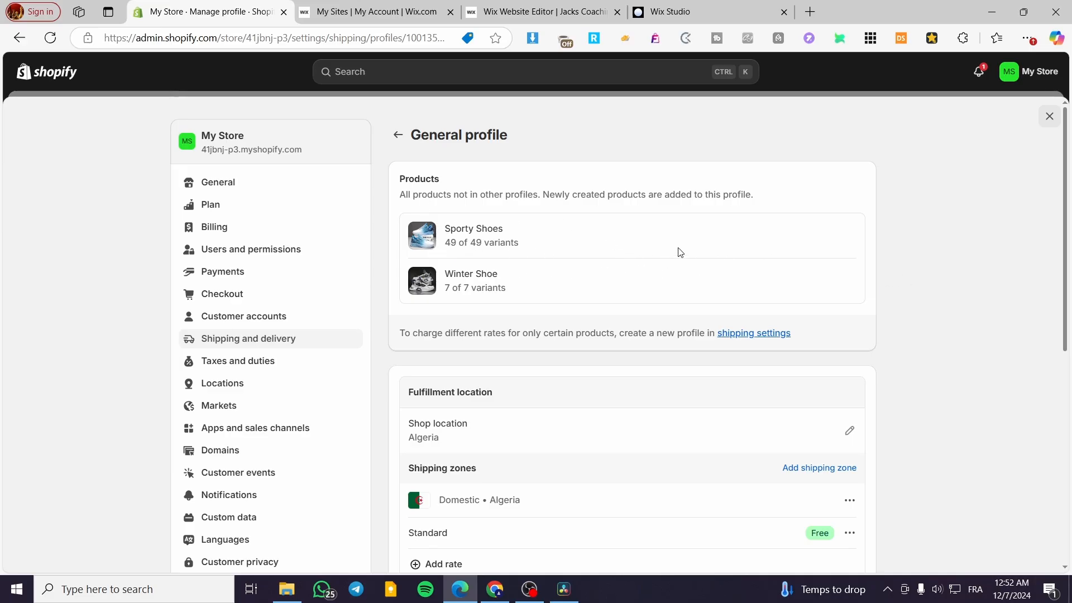
Review the General profile's products and shipping zones, and check the rate management options for the shop location
{"action": "scroll", "coordinate": [686, 244], "scroll_direction": "down", "scroll_amount": 2}
{"action": "scroll", "coordinate": [681, 246], "scroll_direction": "down", "scroll_amount": 3}
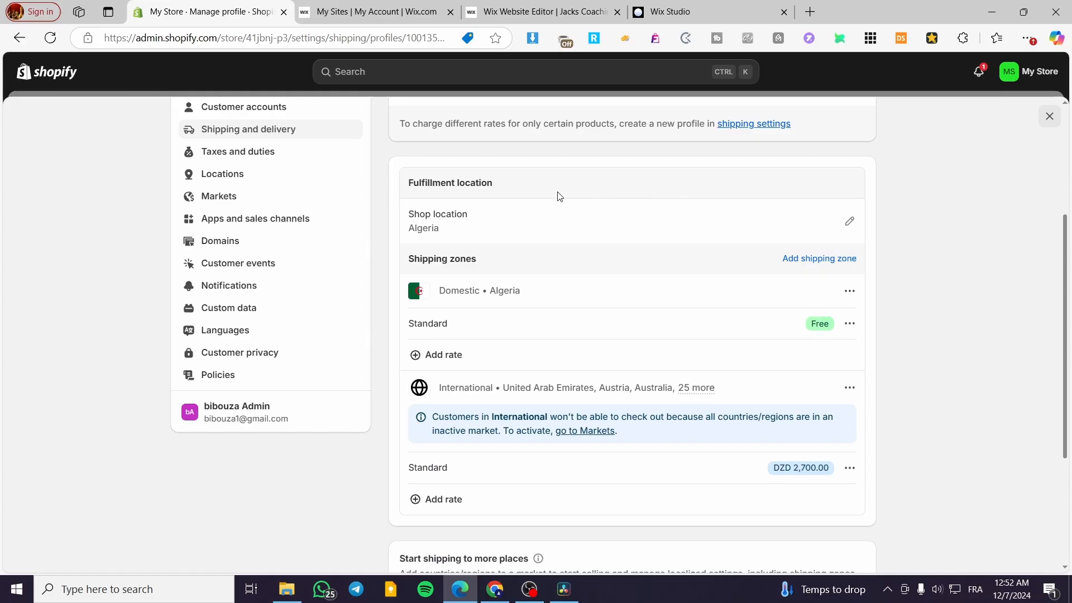
{"action": "left_click", "coordinate": [849, 221]}
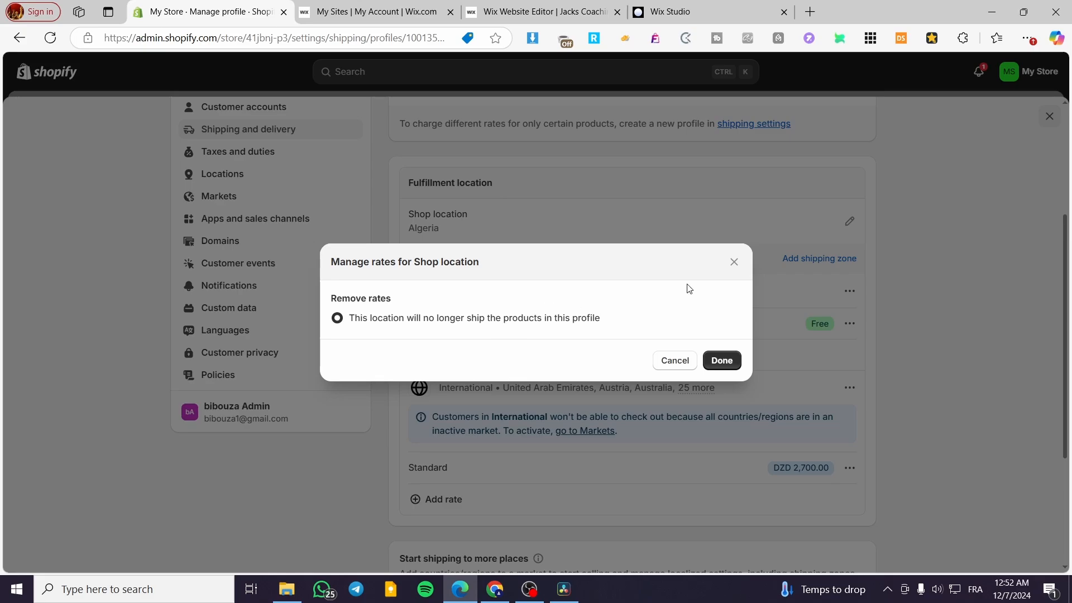
{"action": "left_click", "coordinate": [733, 263]}
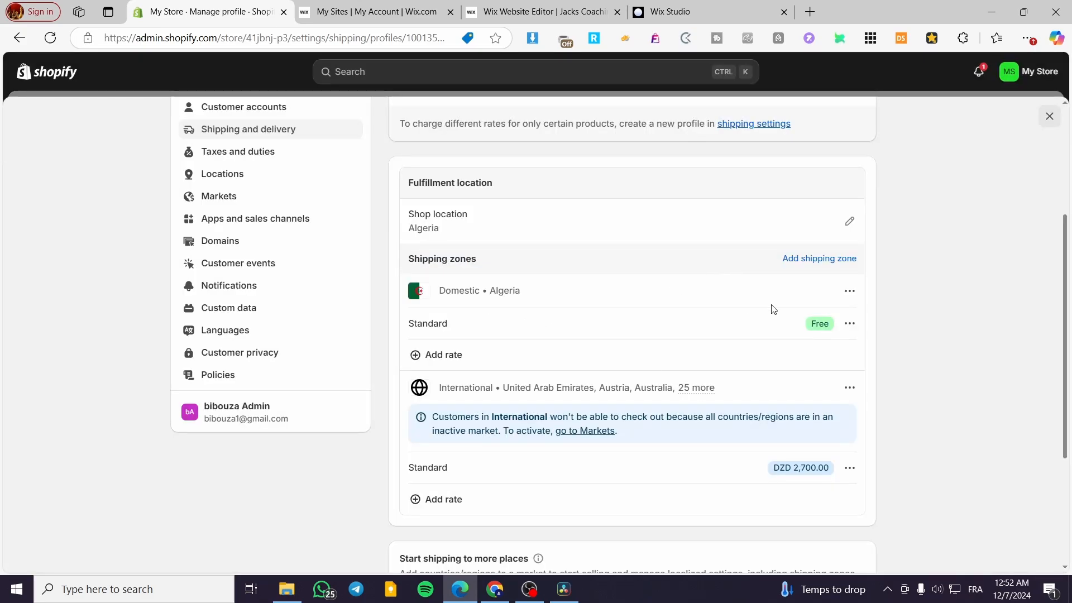
Try to clear Algeria from the Domestic shipping zone's regions
{"action": "left_click", "coordinate": [860, 293]}
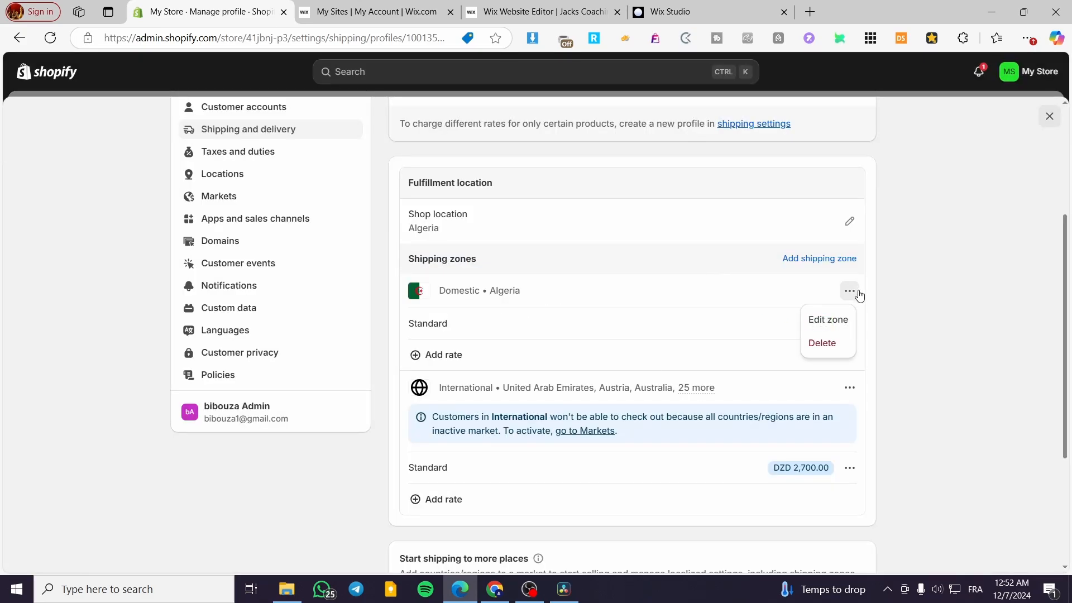
{"action": "left_click", "coordinate": [828, 318]}
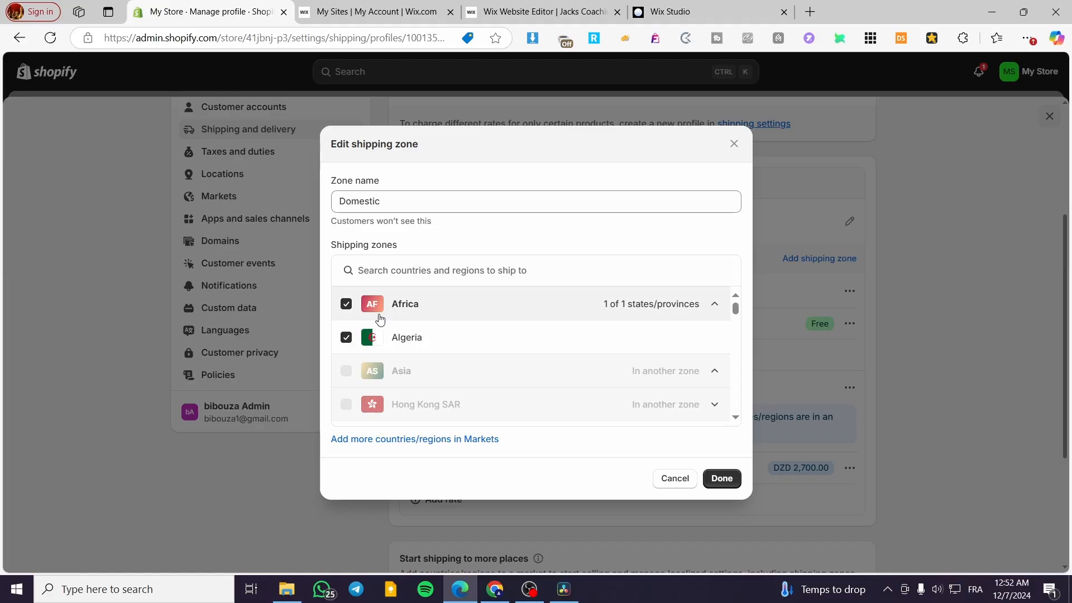
{"action": "left_click", "coordinate": [347, 337]}
{"action": "left_click", "coordinate": [347, 304]}
{"action": "left_click", "coordinate": [347, 304]}
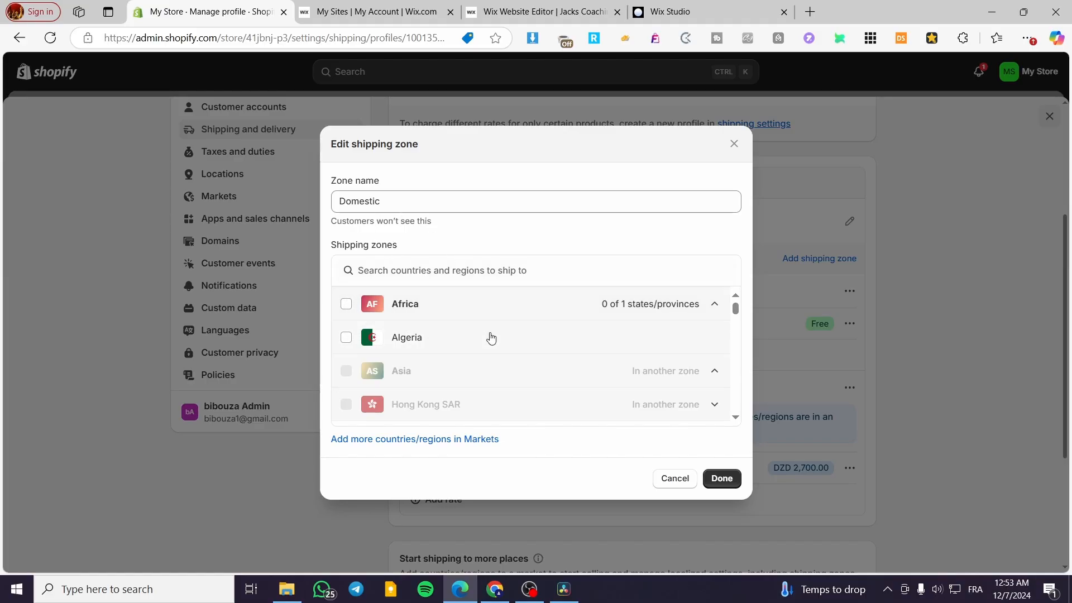
Set the International market's status to Active, save it, and return to the shipping zone editor
{"action": "left_click", "coordinate": [416, 440]}
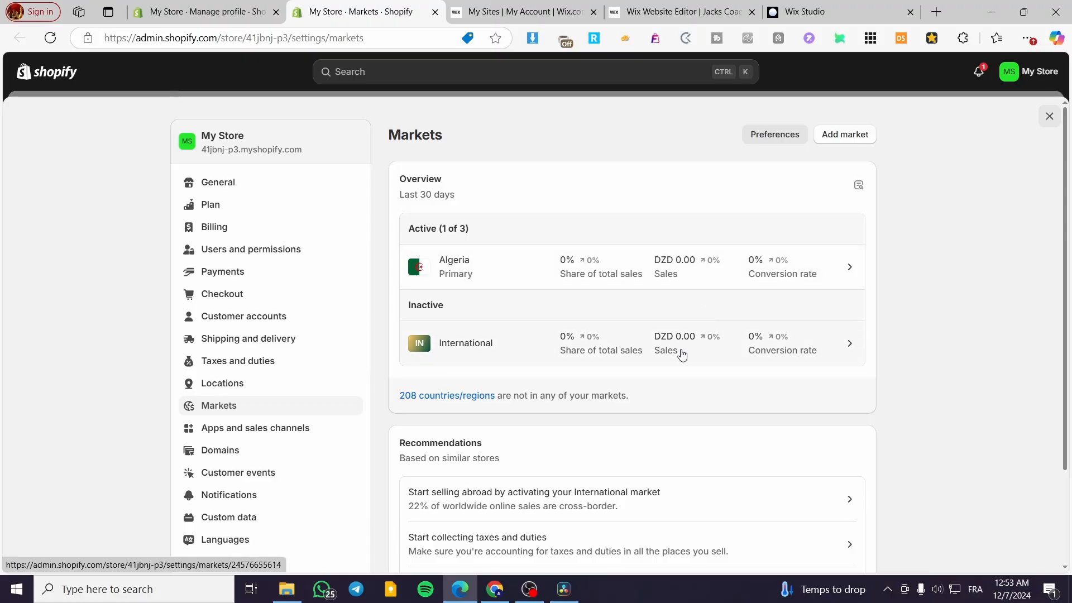
{"action": "left_click", "coordinate": [848, 344]}
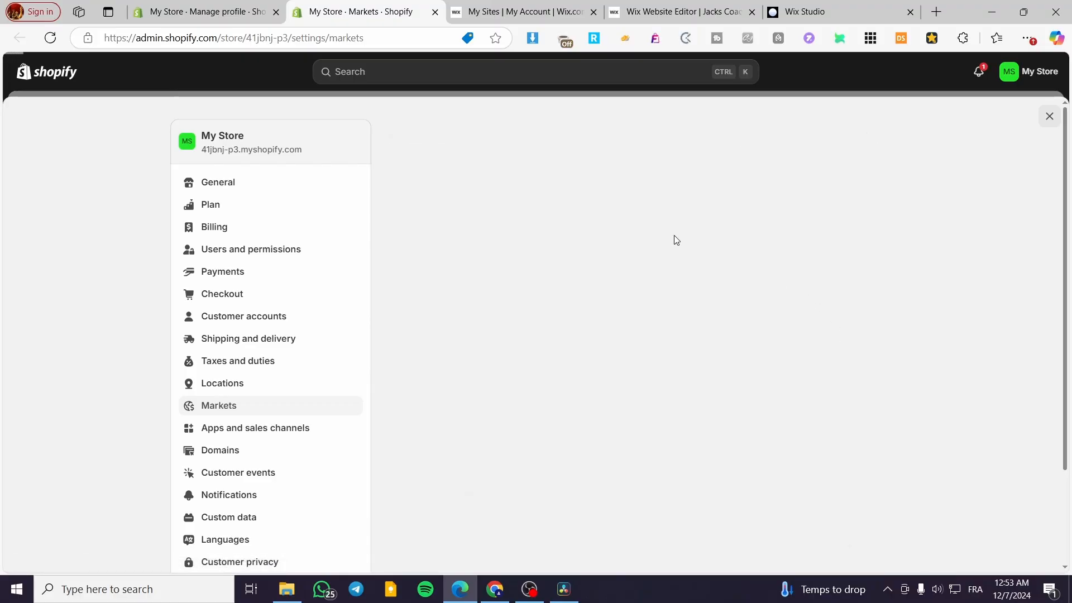
{"action": "left_click", "coordinate": [839, 143]}
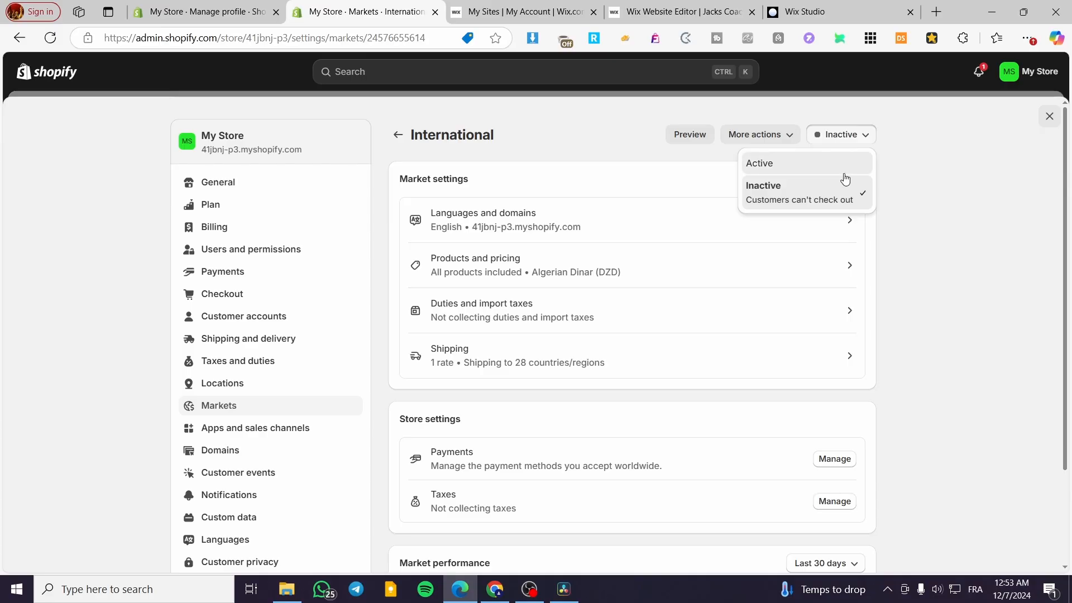
{"action": "left_click", "coordinate": [776, 162]}
{"action": "left_click", "coordinate": [740, 75]}
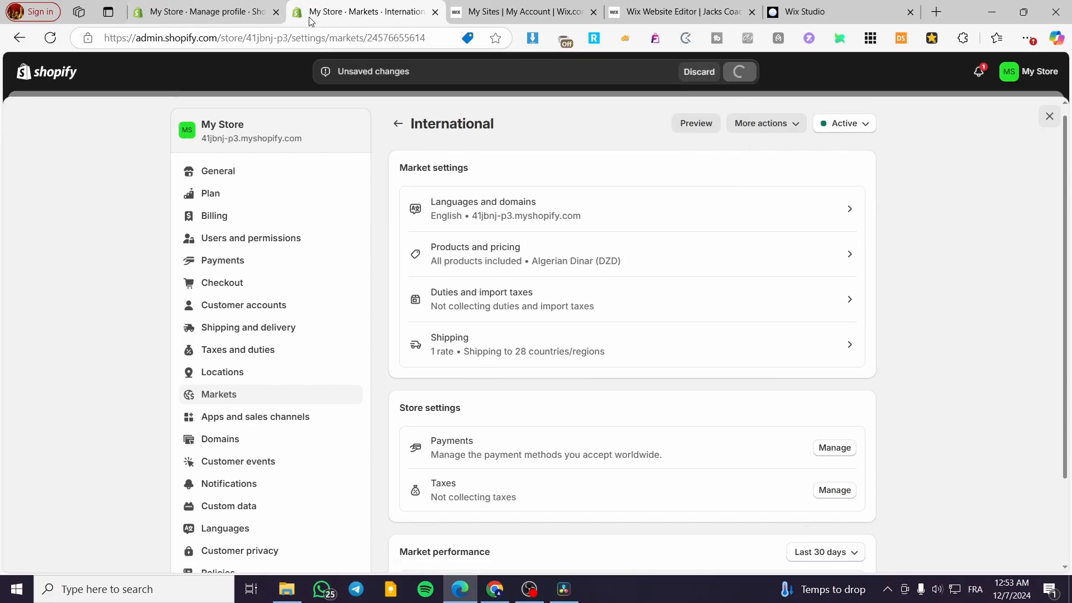
{"action": "left_click", "coordinate": [435, 11]}
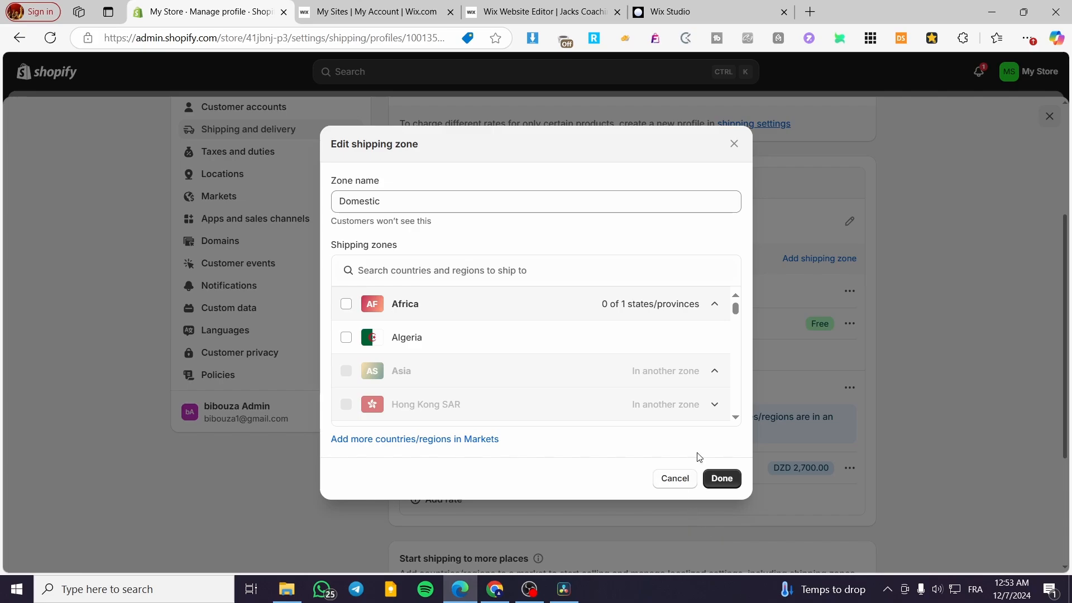
Discard the pending Domestic zone edits, then reopen the zone and review its selectable countries and regions without changing them
{"action": "scroll", "coordinate": [647, 391], "scroll_direction": "down", "scroll_amount": 5}
{"action": "left_click", "coordinate": [674, 479]}
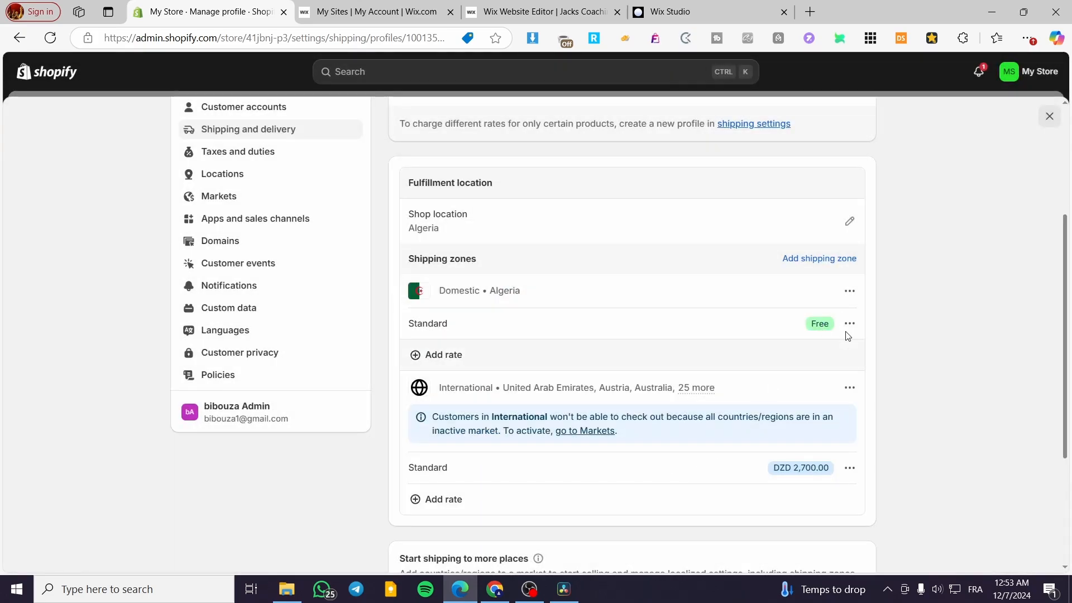
{"action": "left_click", "coordinate": [850, 292]}
{"action": "left_click", "coordinate": [829, 324]}
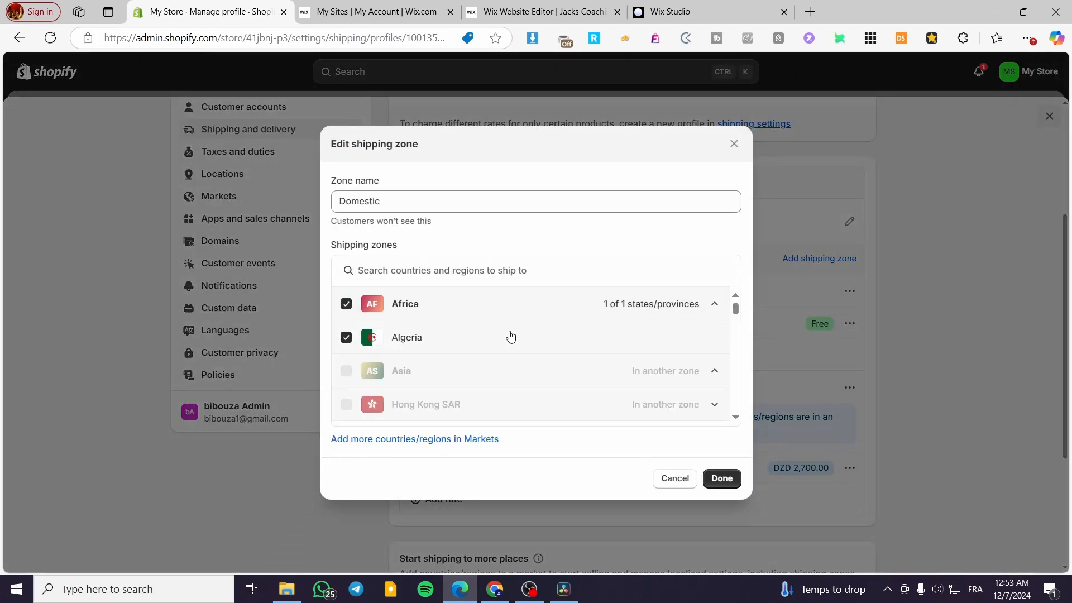
{"action": "scroll", "coordinate": [511, 336], "scroll_direction": "down", "scroll_amount": 10}
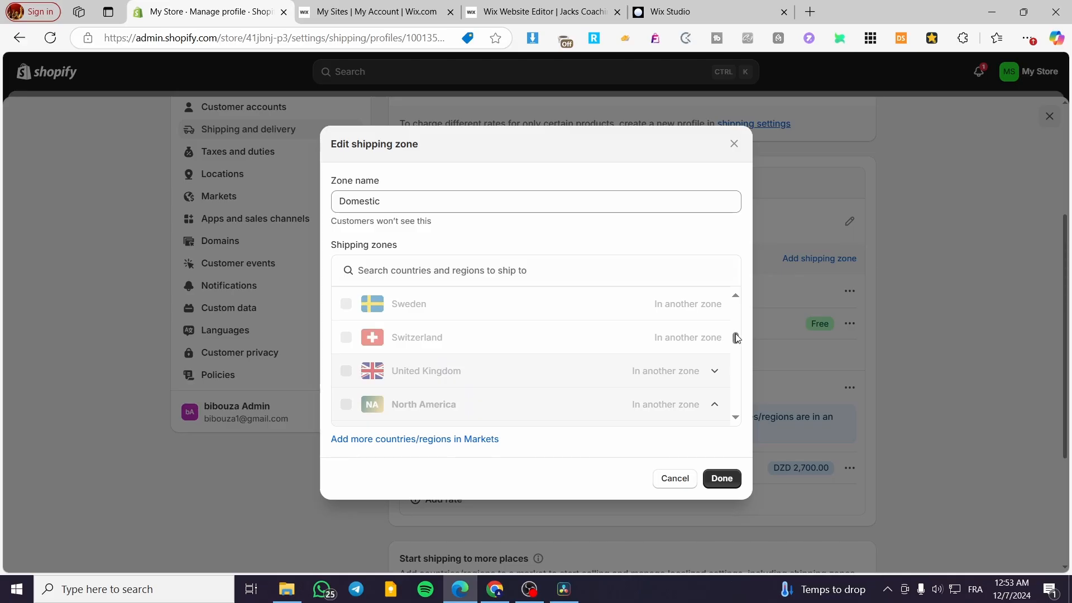
{"action": "left_click_drag", "start_coordinate": [736, 337], "coordinate": [737, 203]}
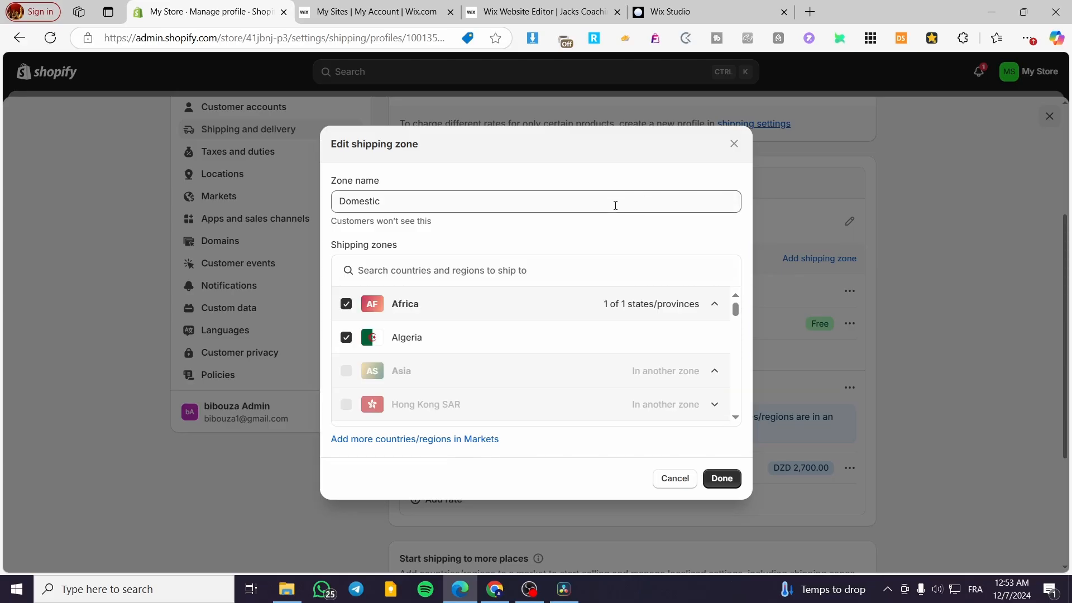
{"action": "left_click", "coordinate": [734, 144]}
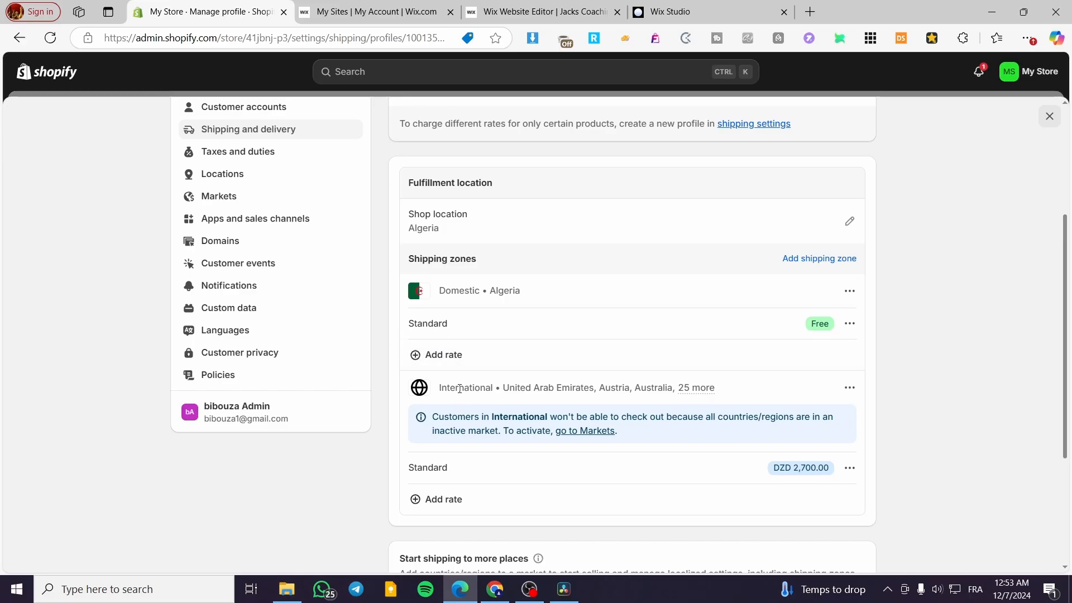
Start a new rate for the Domestic zone, trying the carrier or app calculated type and returning to flat rate
{"action": "left_click", "coordinate": [466, 359]}
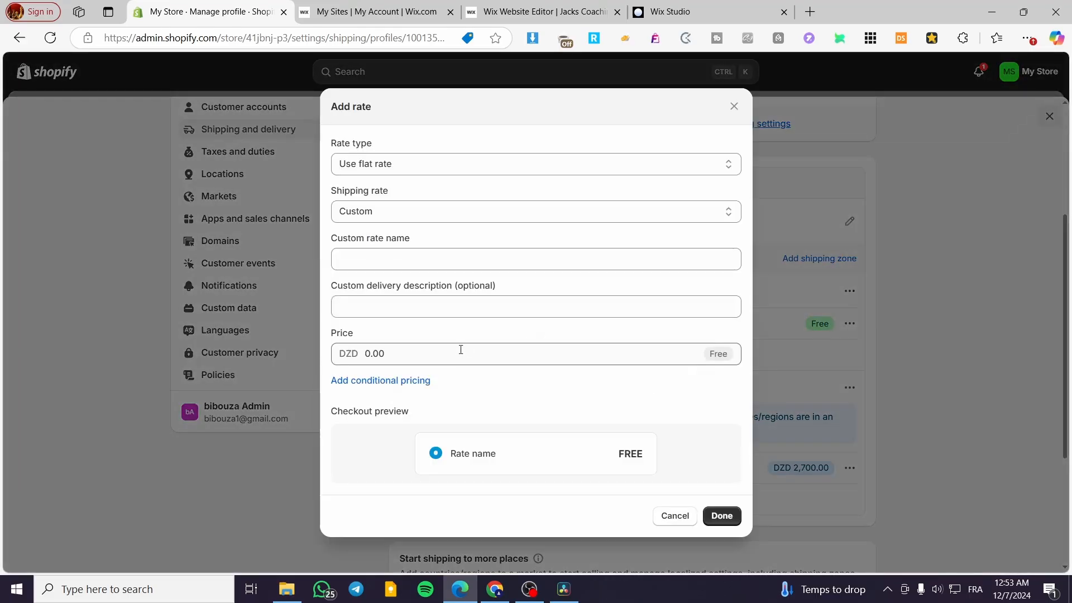
{"action": "left_click", "coordinate": [388, 215]}
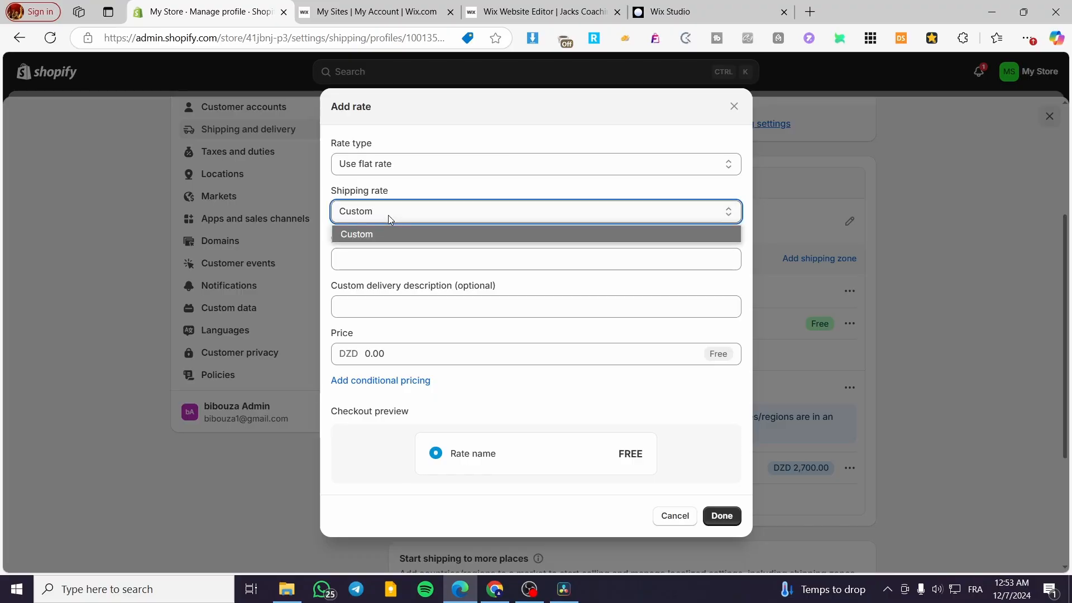
{"action": "left_click", "coordinate": [393, 161]}
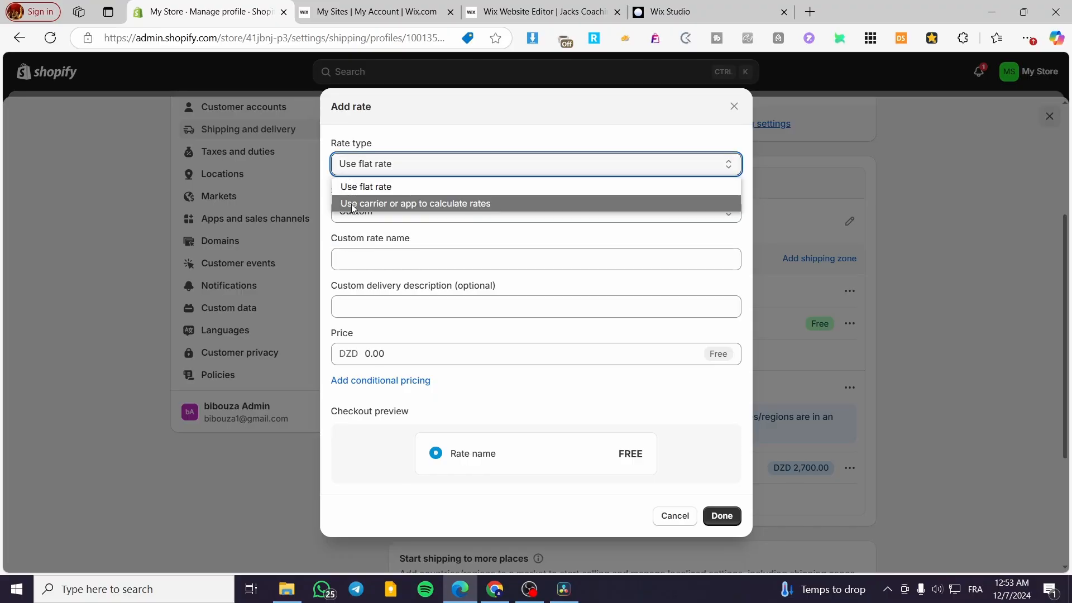
{"action": "left_click", "coordinate": [386, 207]}
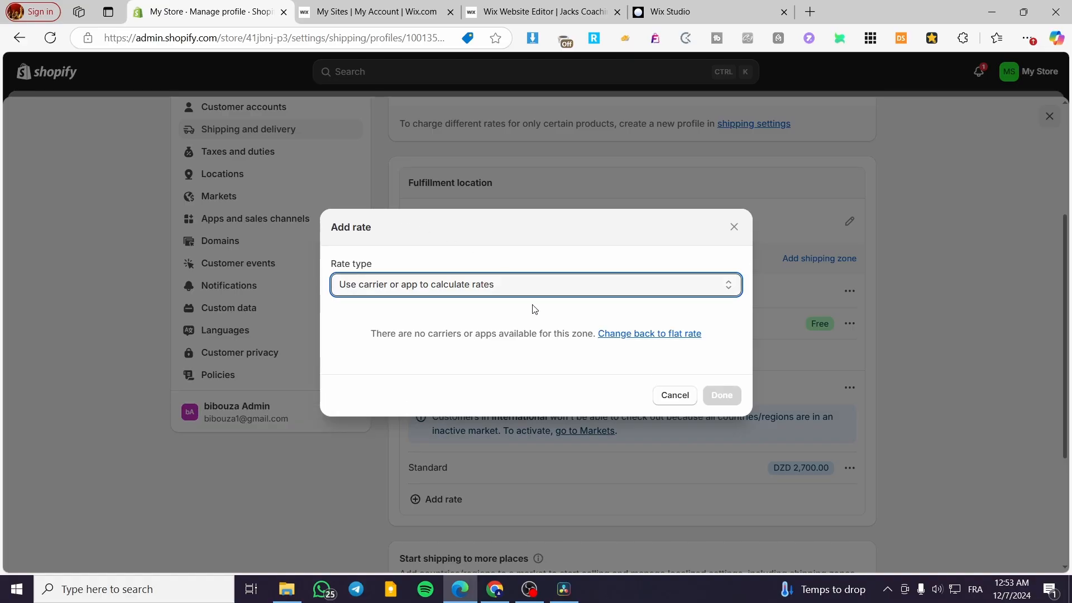
{"action": "left_click", "coordinate": [530, 291]}
{"action": "left_click", "coordinate": [499, 309]}
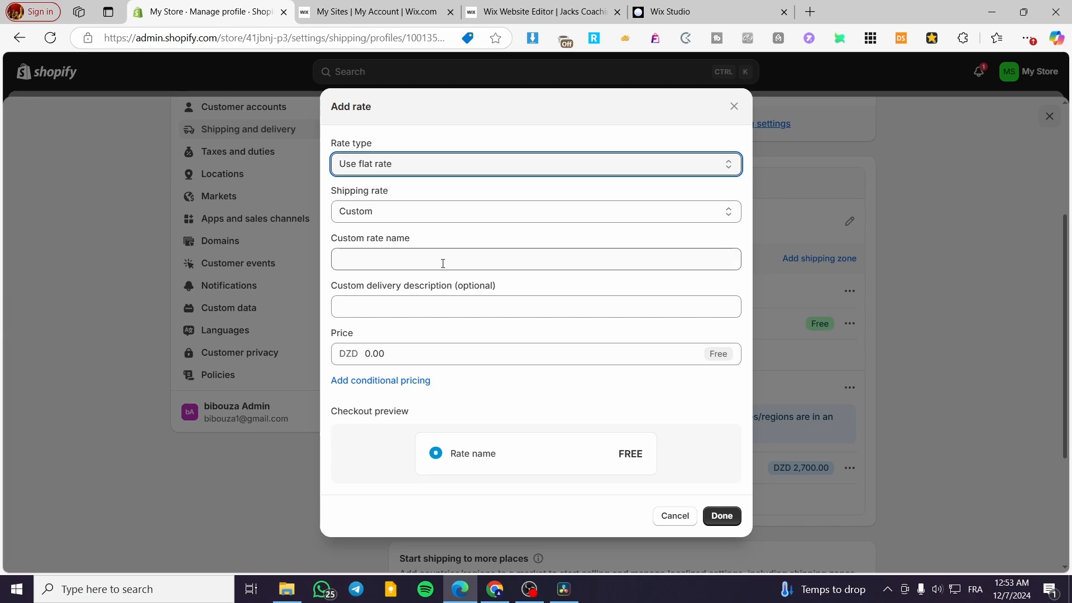
Name the custom rate "International Shipping"
{"action": "left_click", "coordinate": [394, 259]}
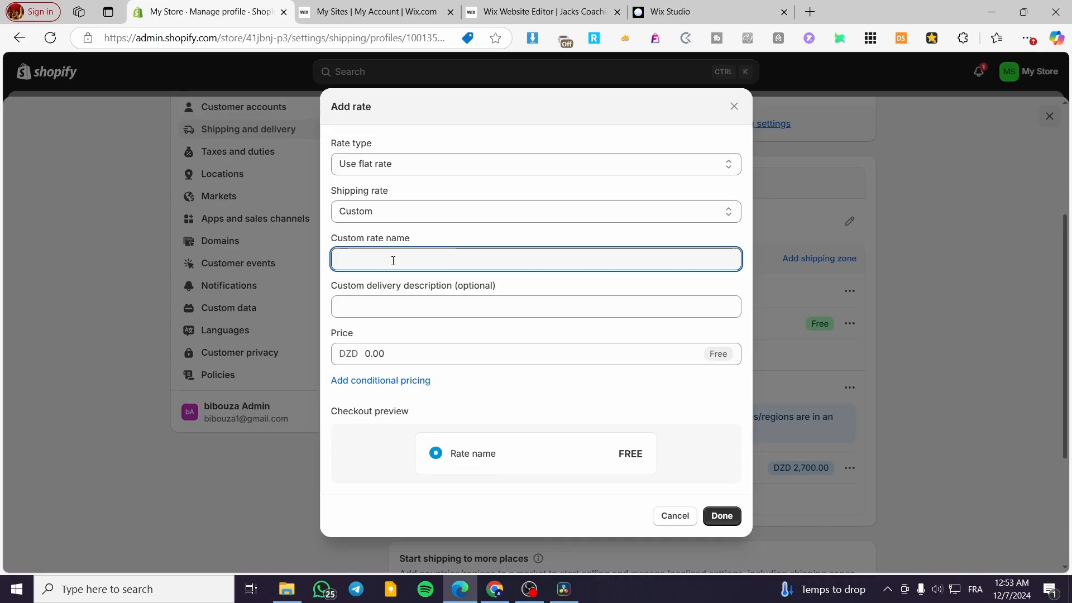
{"action": "type", "text": "I9"}
{"action": "key", "text": "BackSpace"}
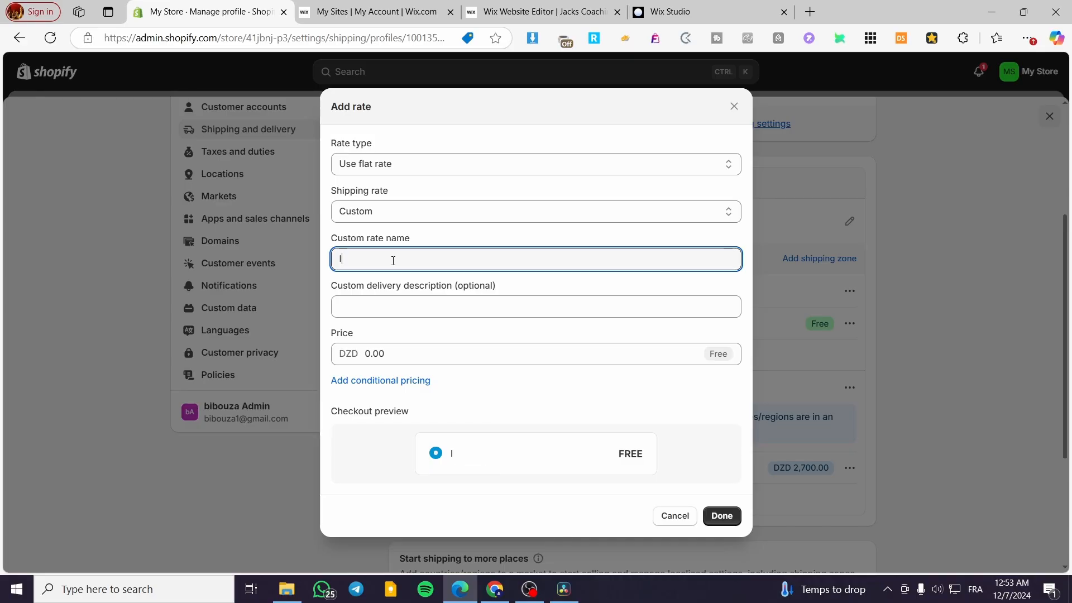
{"action": "type", "text": "Nterna"}
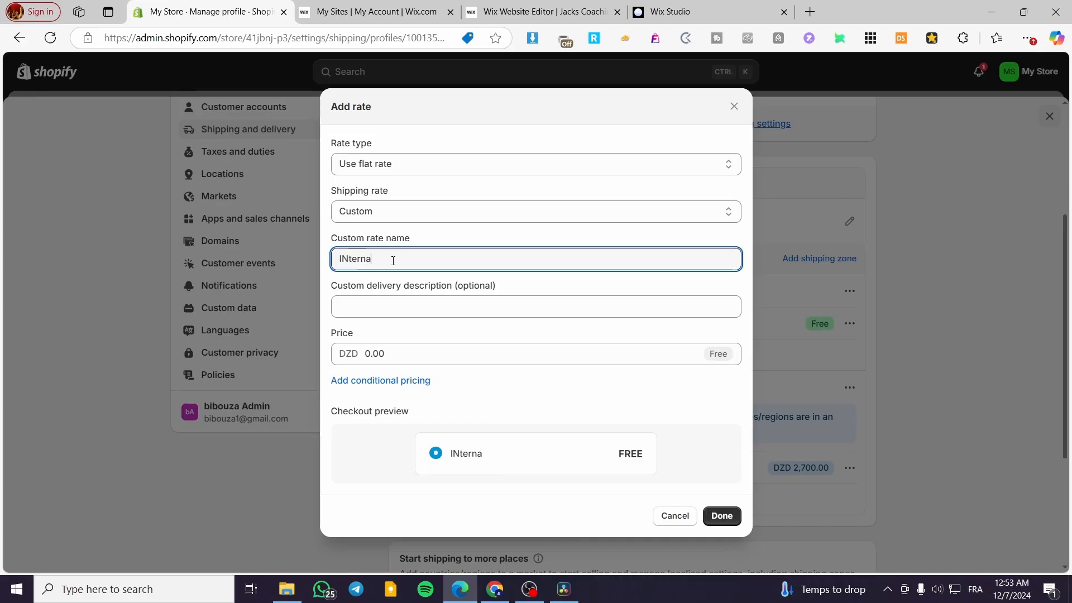
{"action": "type", "text": "tional"}
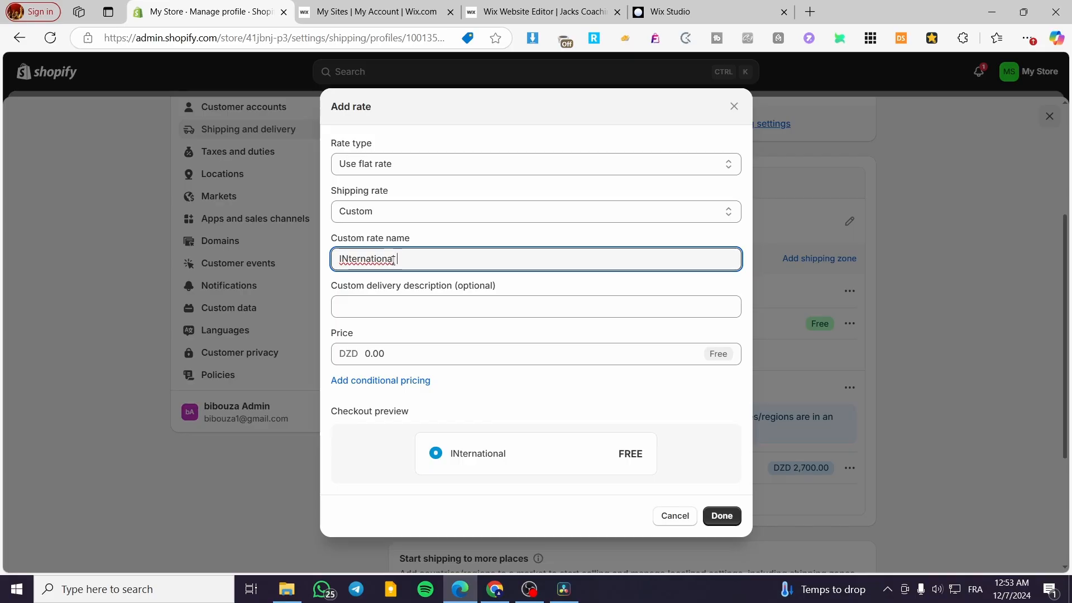
{"action": "type", "text": " Shipping"}
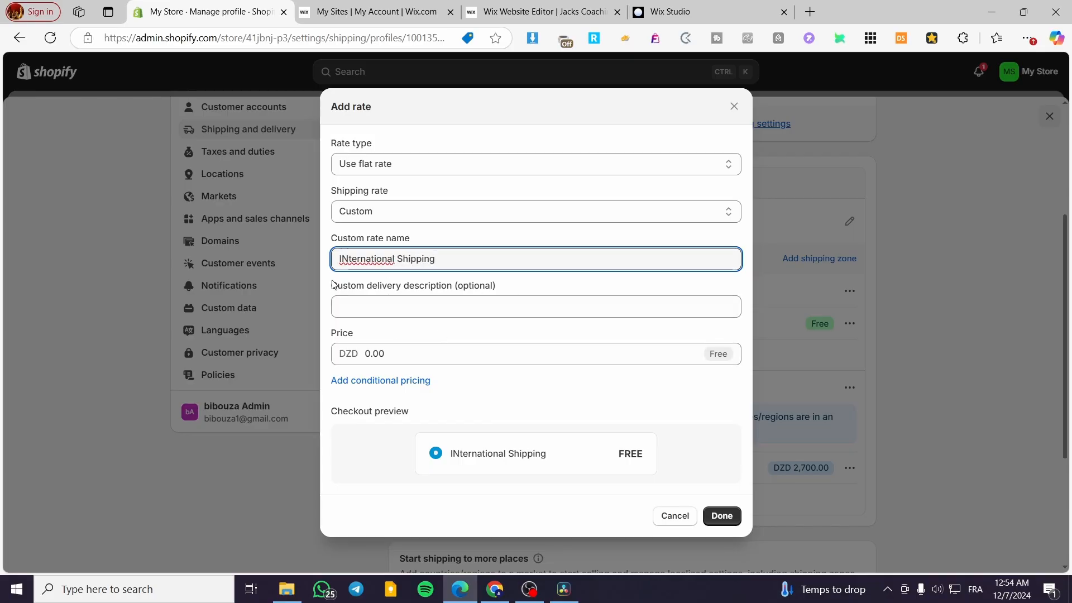
{"action": "type", "text": "n"}
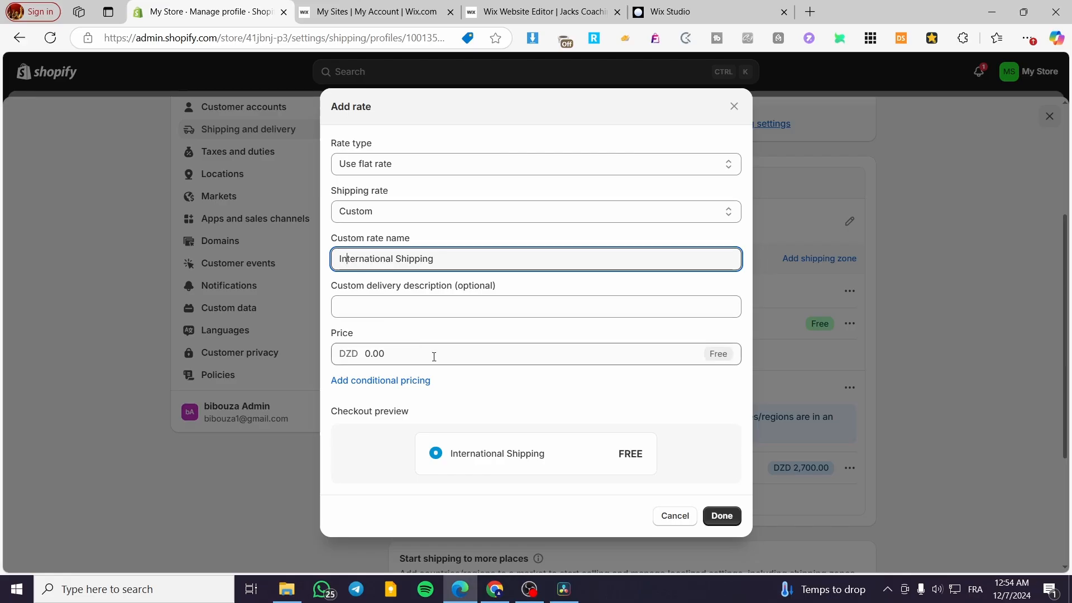
Set the International Shipping rate's price to DZD 15 and add conditional pricing based on item weight
{"action": "left_click", "coordinate": [400, 355]}
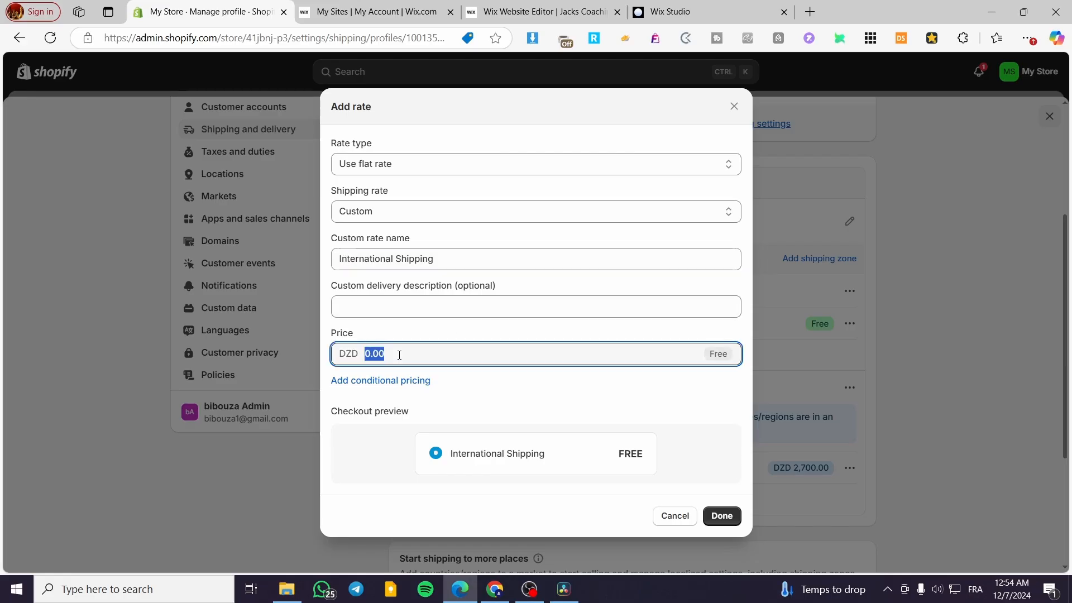
{"action": "type", "text": "15"}
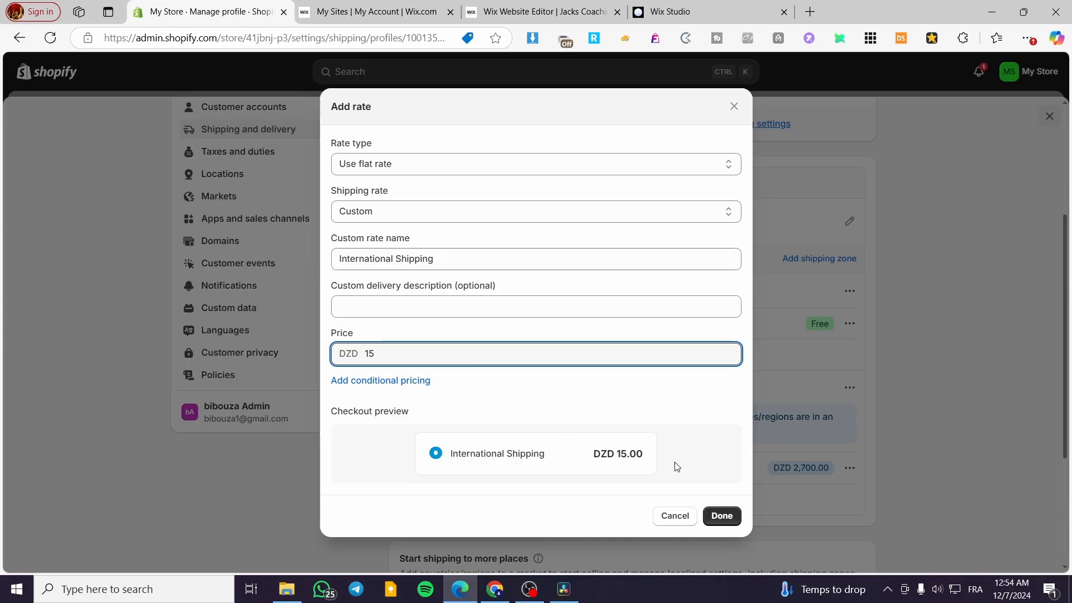
{"action": "left_click", "coordinate": [404, 383]}
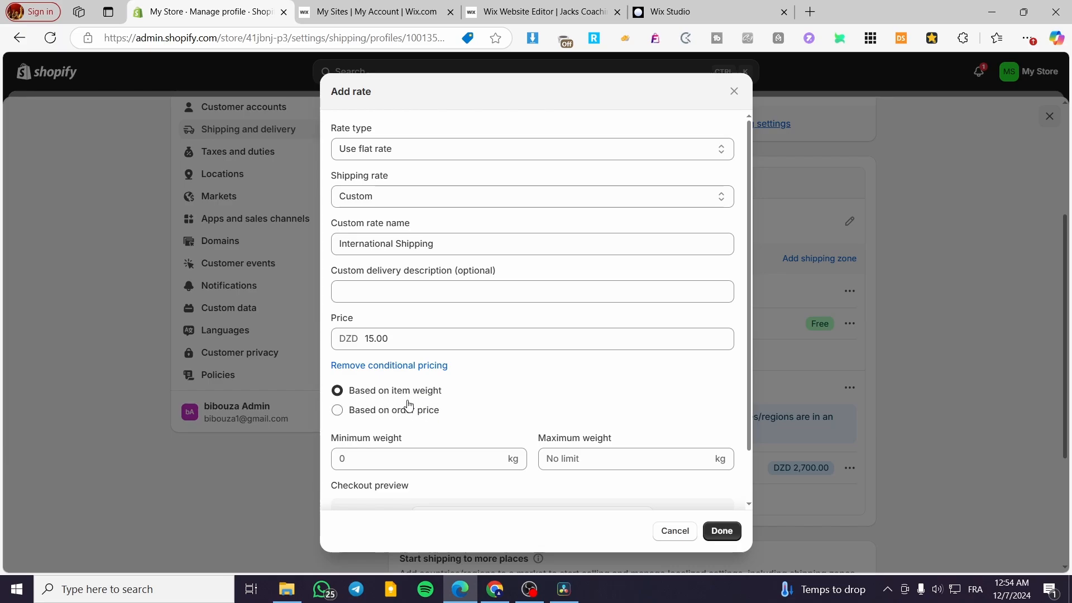
{"action": "scroll", "coordinate": [400, 408], "scroll_direction": "down", "scroll_amount": 1}
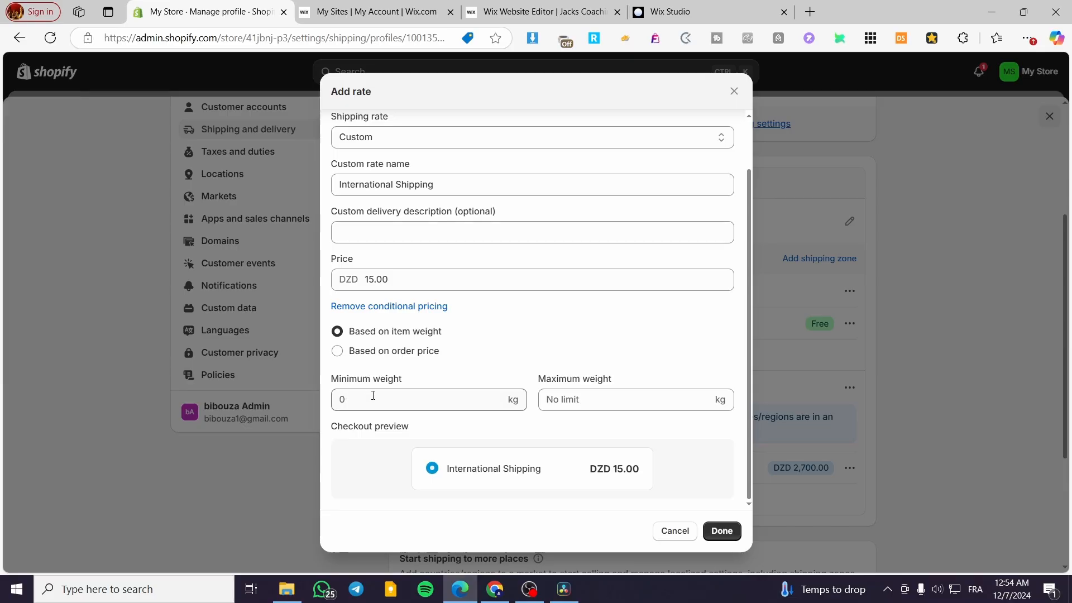
Enter 3 and 10 as the conditional pricing limits, base them on order price, and finish adding the International Shipping rate
{"action": "left_click", "coordinate": [373, 396]}
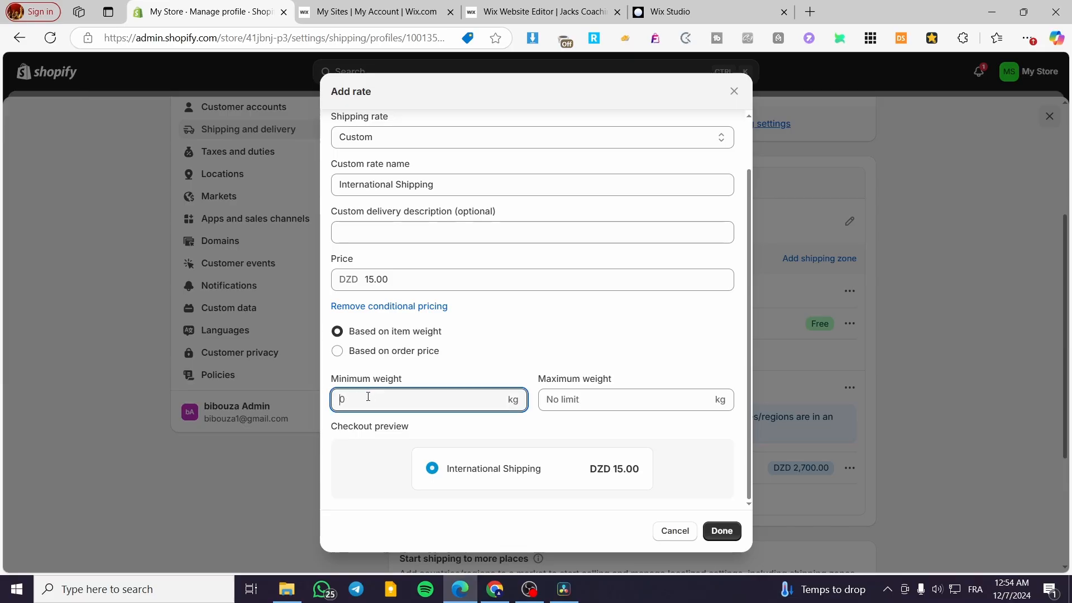
{"action": "type", "text": "3"}
{"action": "left_click", "coordinate": [601, 396]}
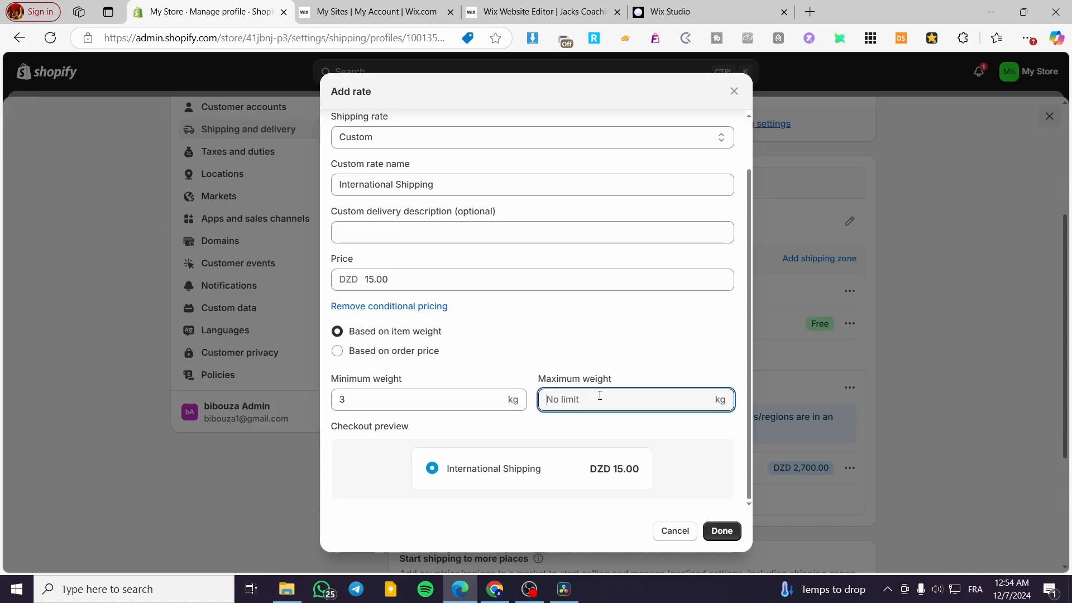
{"action": "type", "text": "10"}
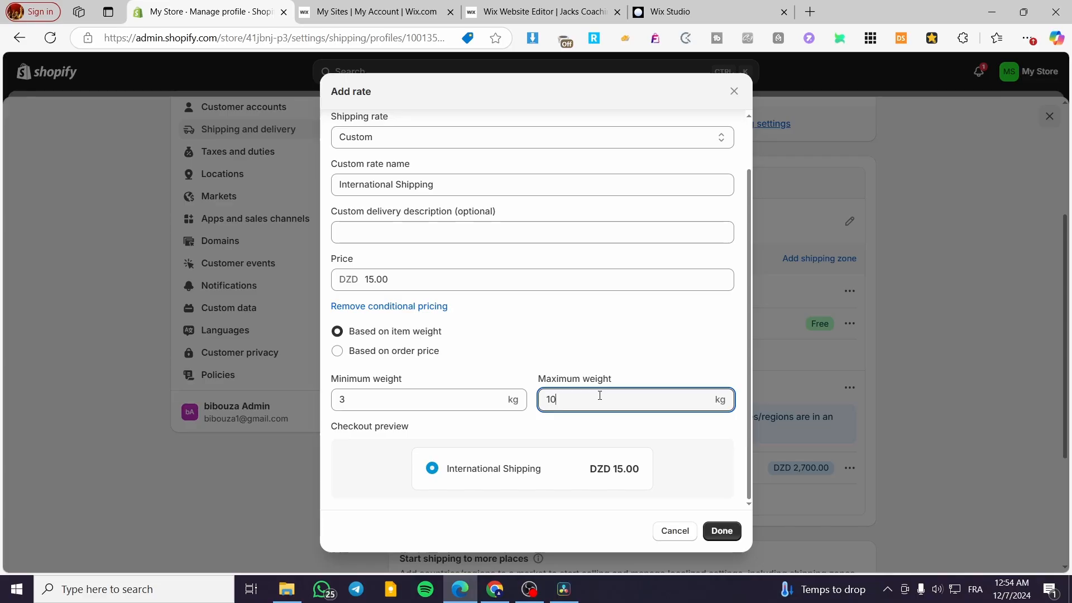
{"action": "left_click", "coordinate": [672, 353]}
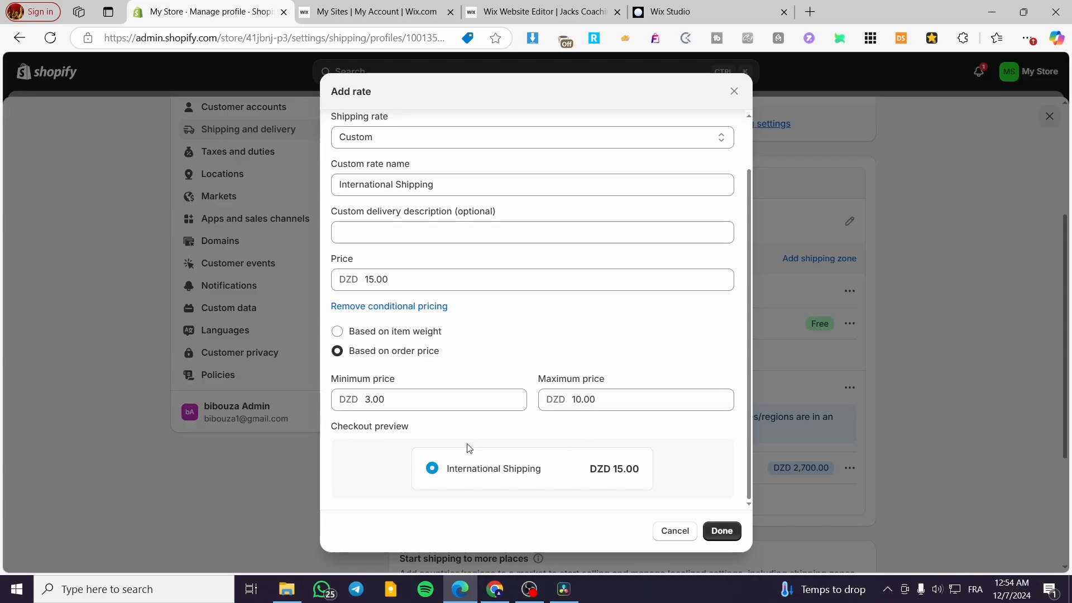
{"action": "left_click", "coordinate": [722, 531]}
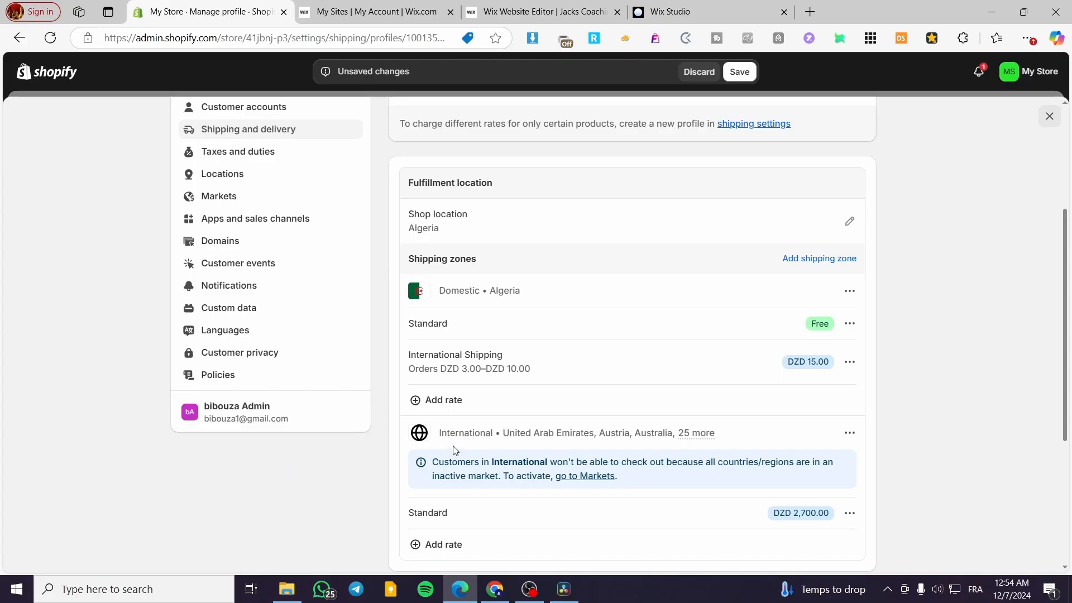
Delete the International Shipping rate from the Domestic zone
{"action": "scroll", "coordinate": [540, 444], "scroll_direction": "down", "scroll_amount": 2}
{"action": "scroll", "coordinate": [540, 444], "scroll_direction": "down", "scroll_amount": 2}
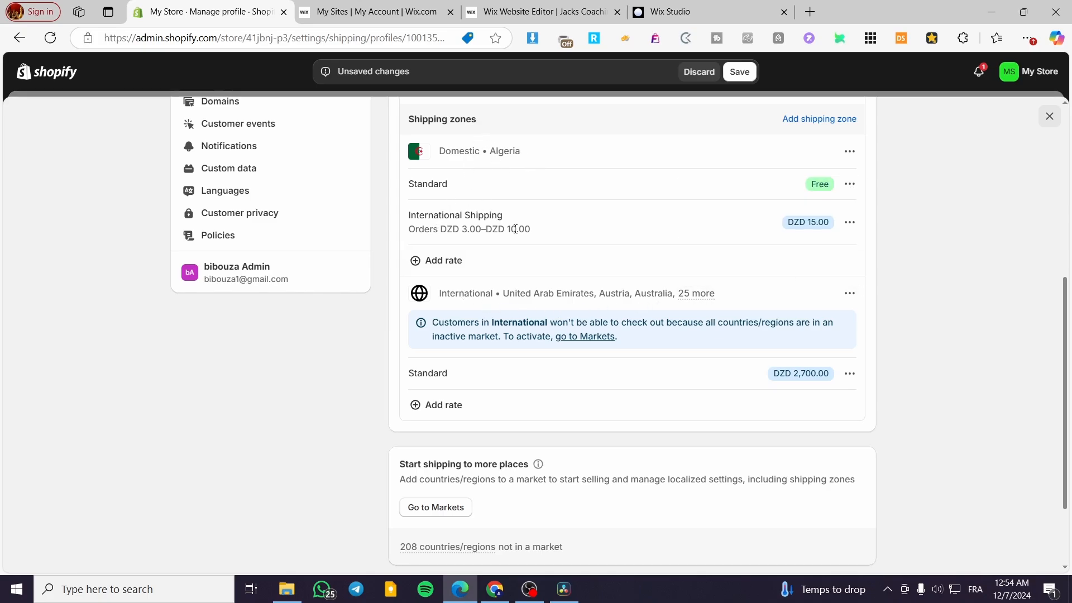
{"action": "left_click", "coordinate": [849, 222]}
{"action": "left_click", "coordinate": [824, 274]}
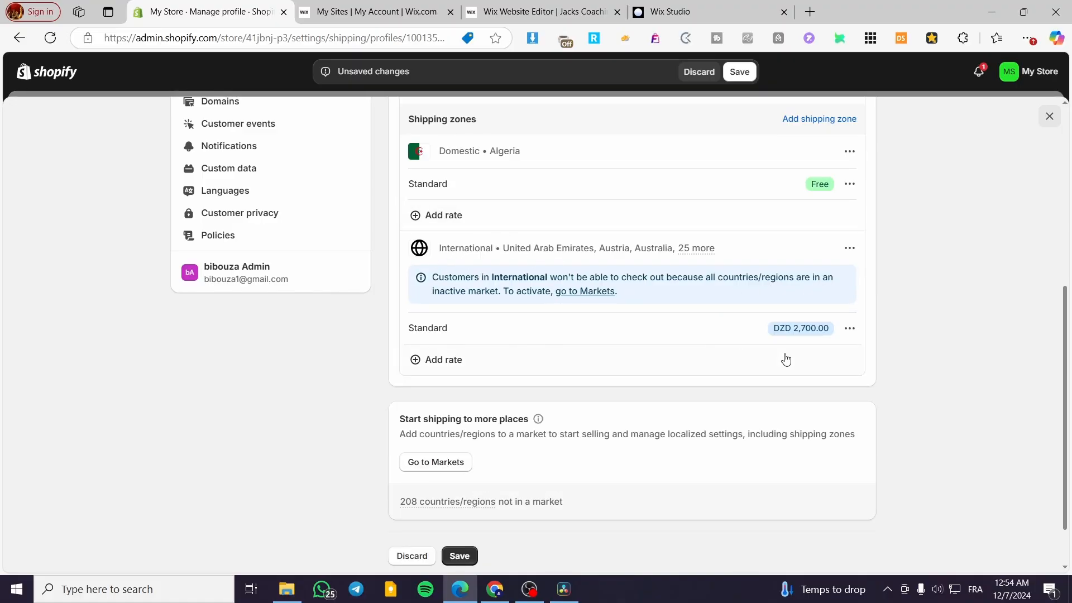
Edit the International zone's Standard rate and rename it "International Standard"
{"action": "left_click", "coordinate": [850, 329]}
{"action": "left_click", "coordinate": [834, 355]}
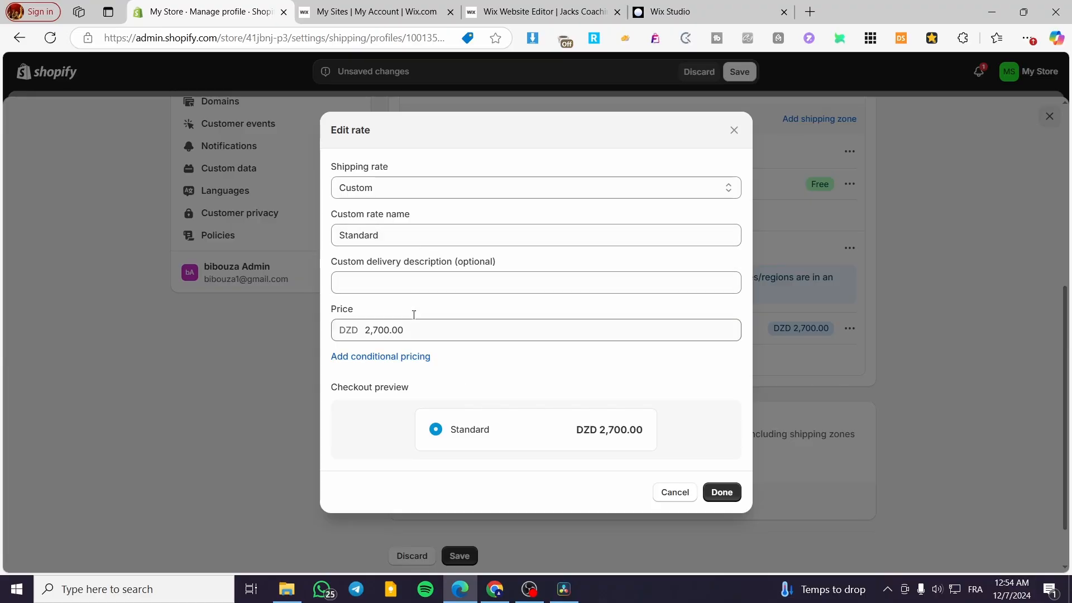
{"action": "left_click", "coordinate": [340, 237]}
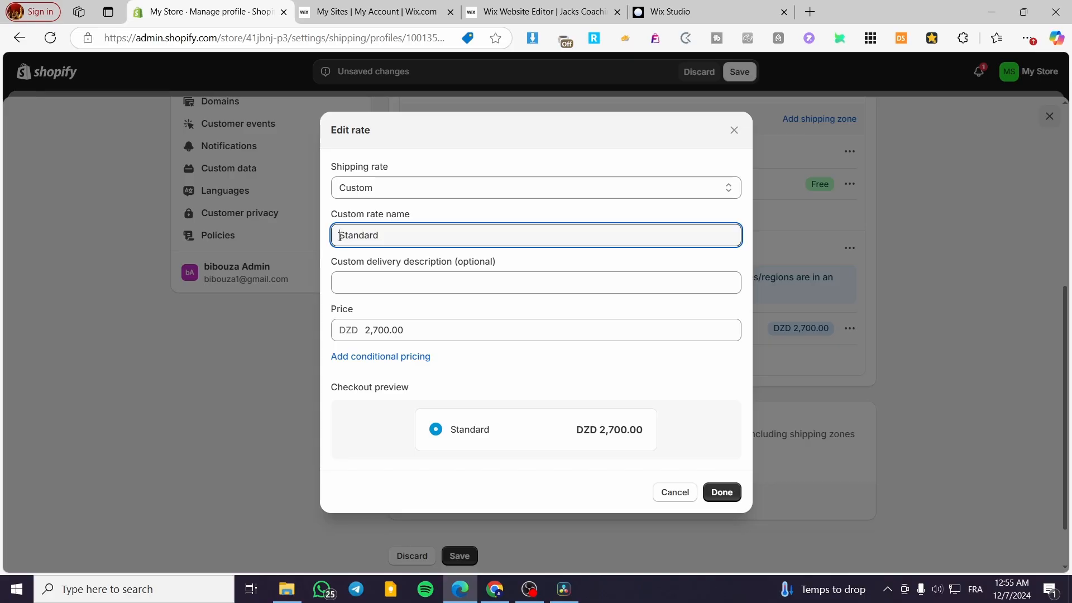
{"action": "type", "text": "Interan"}
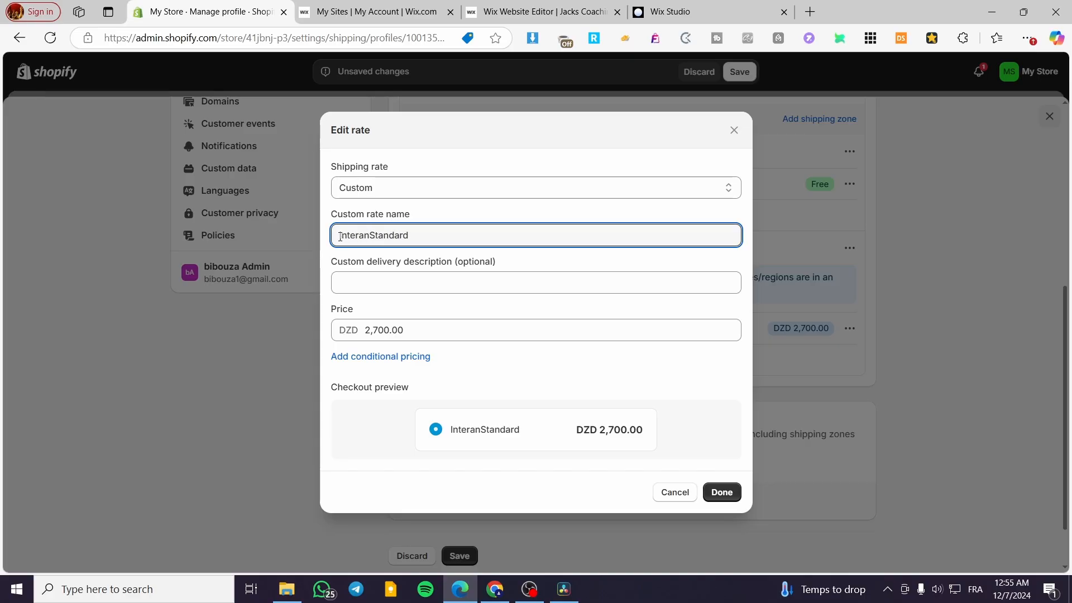
{"action": "key", "text": "BackSpace"}
{"action": "key", "text": "BackSpace"}
{"action": "type", "text": "national"}
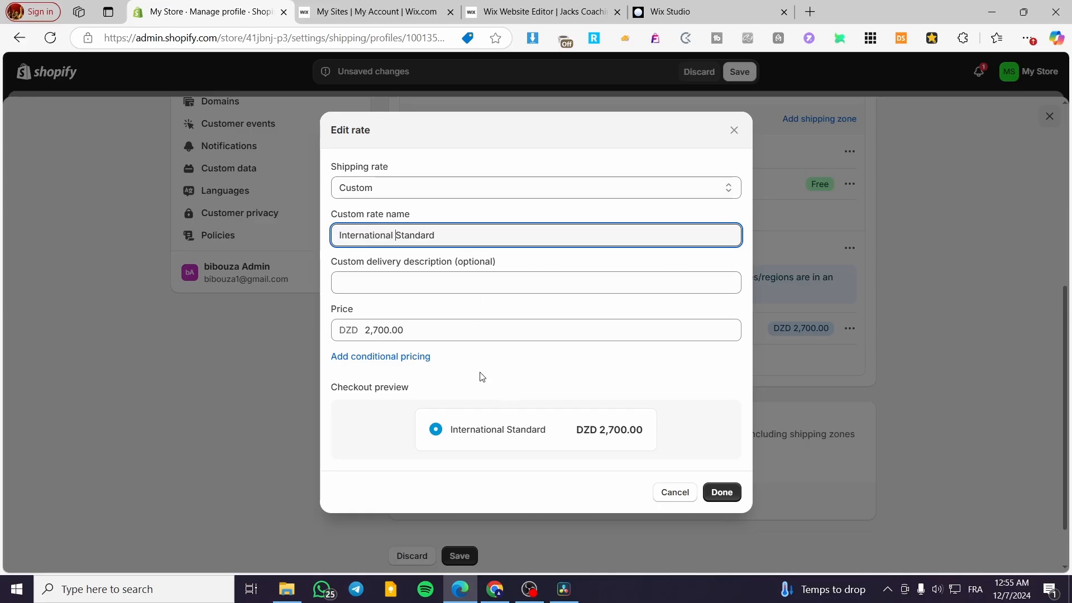
Set the International Standard rate's price to DZD 15
{"action": "left_click", "coordinate": [420, 329]}
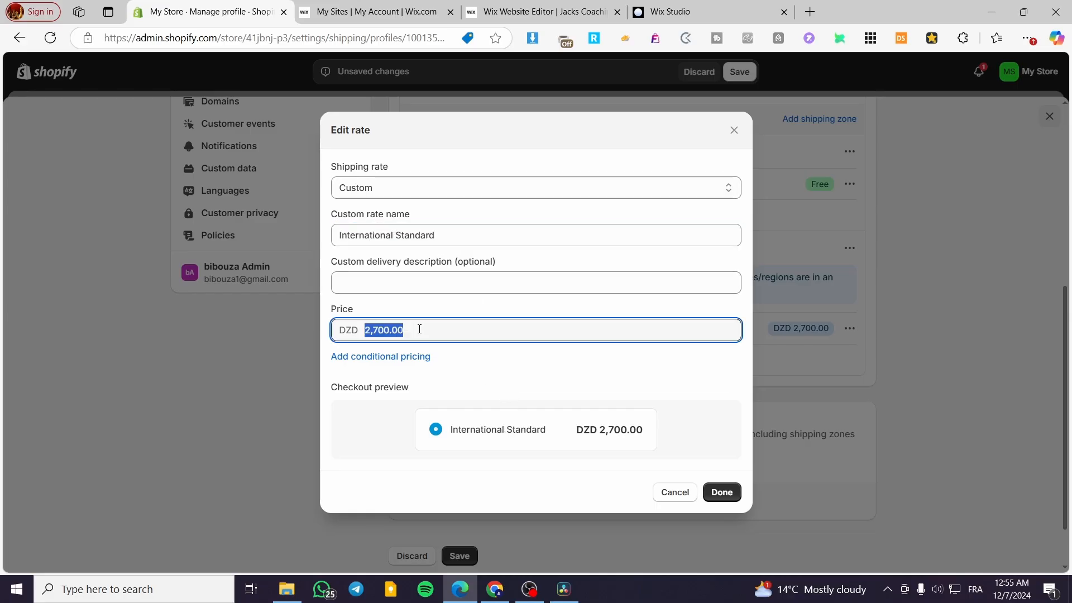
{"action": "type", "text": "20"}
{"action": "key", "text": "BackSpace"}
{"action": "key", "text": "BackSpace"}
{"action": "type", "text": "15"}
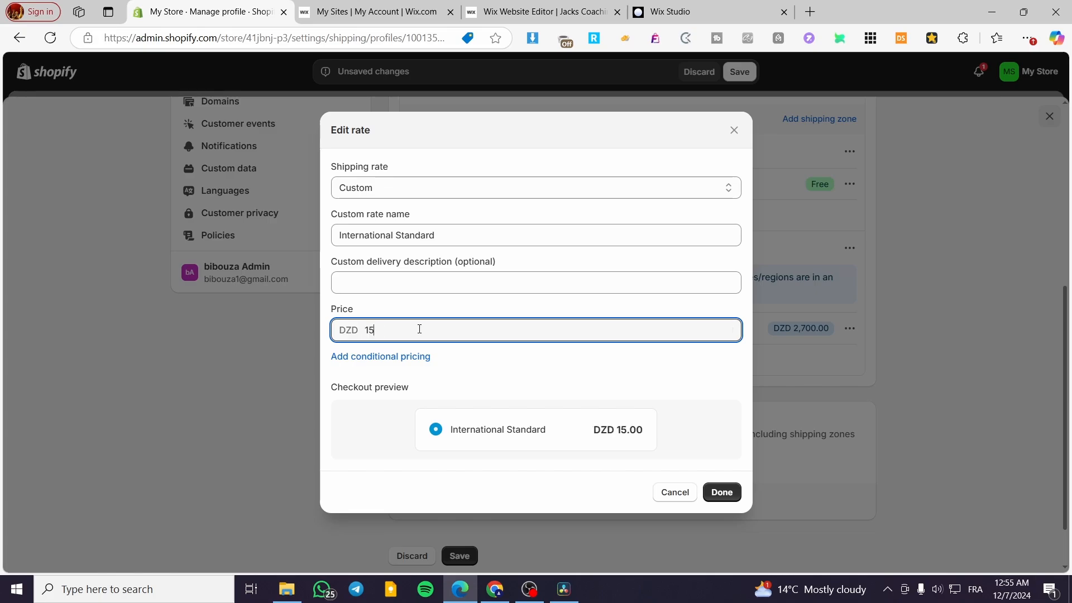
Add conditional pricing based on item weight from 3 kg to 15 kg and apply the International Standard rate changes
{"action": "left_click", "coordinate": [390, 357]}
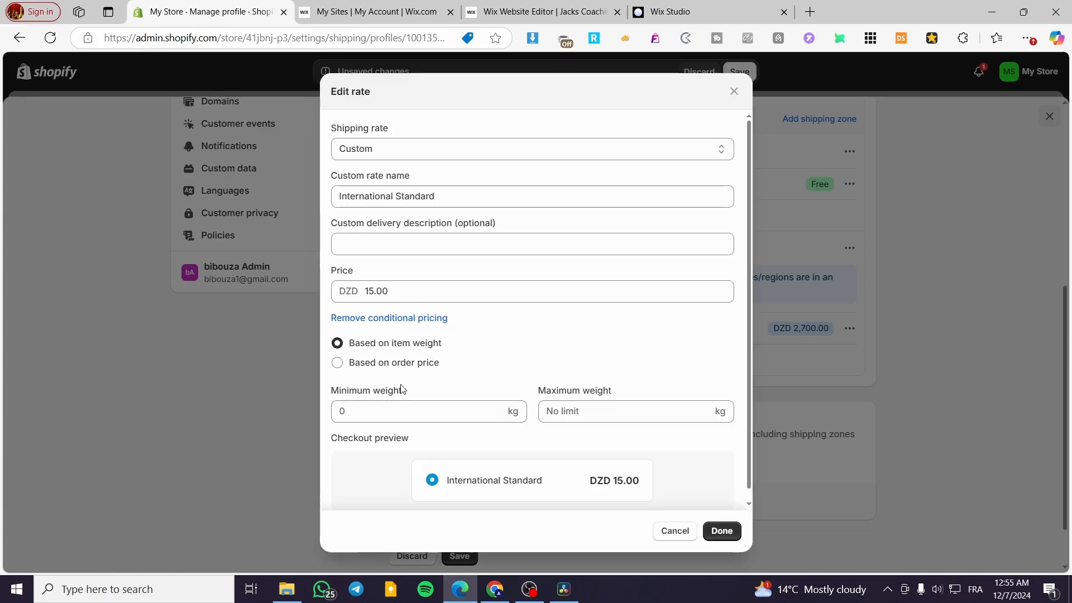
{"action": "left_click", "coordinate": [407, 406]}
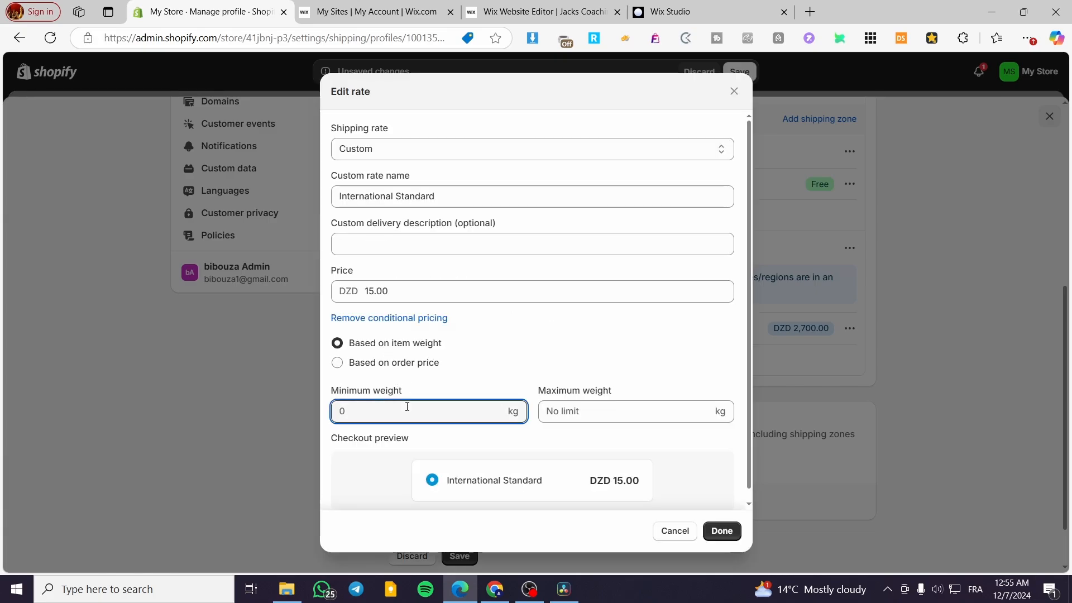
{"action": "left_click", "coordinate": [586, 413]}
{"action": "type", "text": "15"}
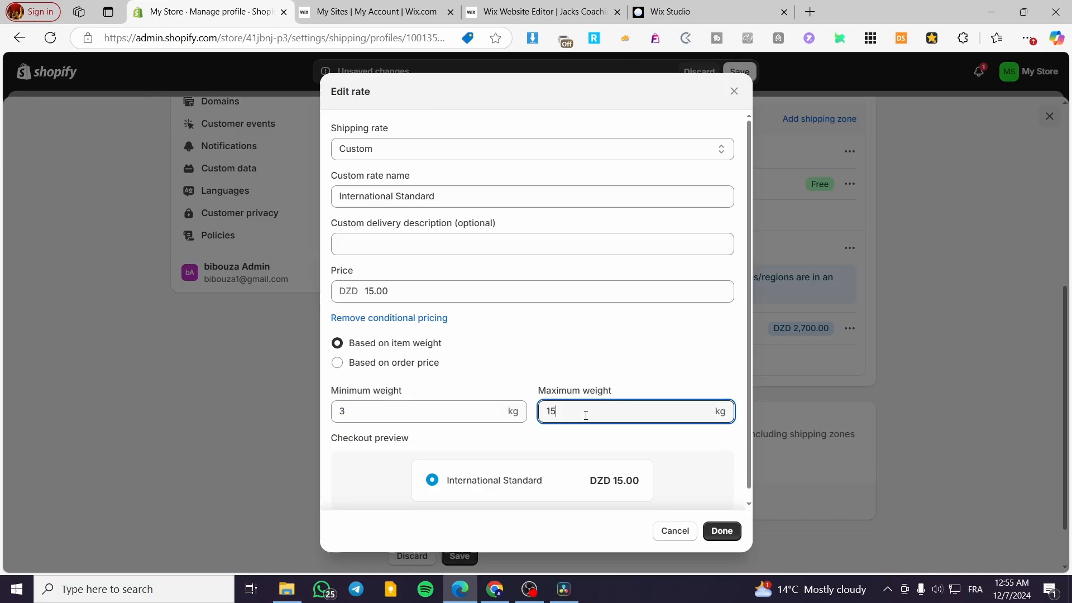
{"action": "left_click", "coordinate": [720, 531]}
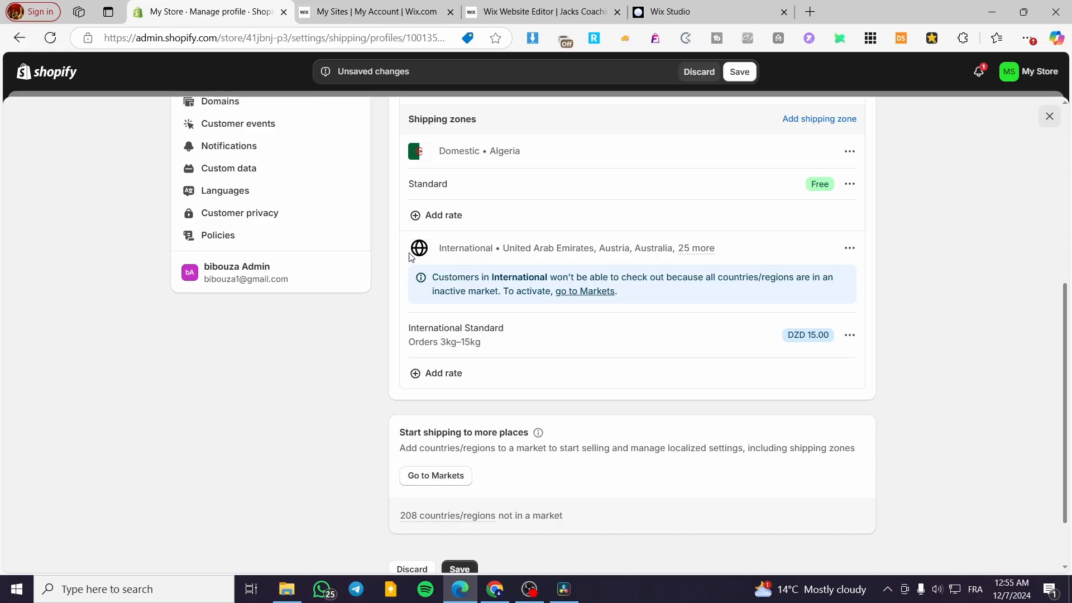
Open the International shipping zone for editing and review its selected countries and regions without changing them
{"action": "left_click", "coordinate": [846, 249]}
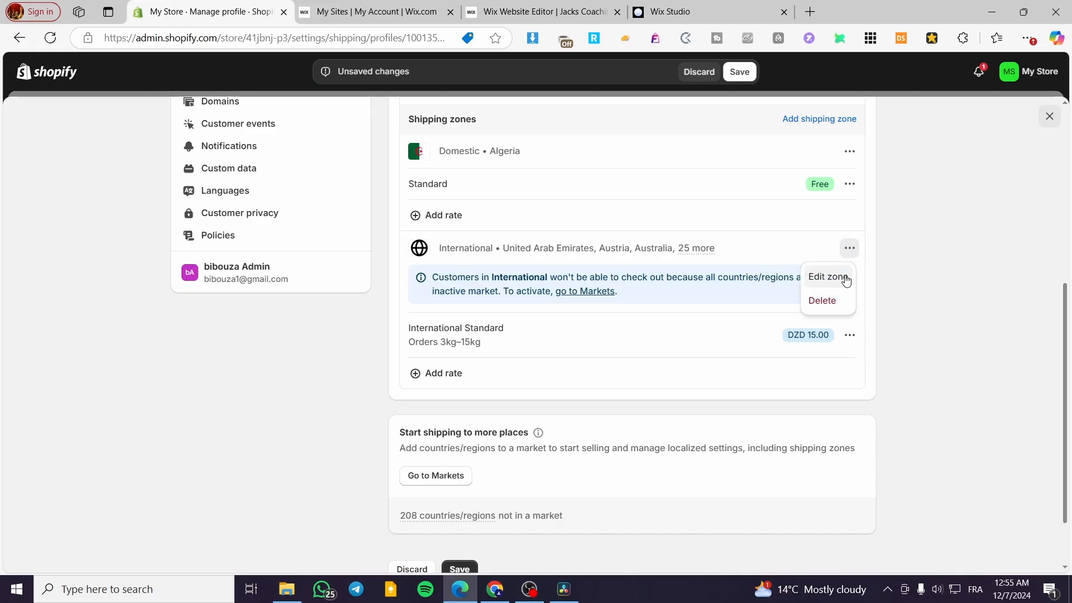
{"action": "left_click", "coordinate": [828, 277]}
{"action": "scroll", "coordinate": [462, 377], "scroll_direction": "down", "scroll_amount": 1}
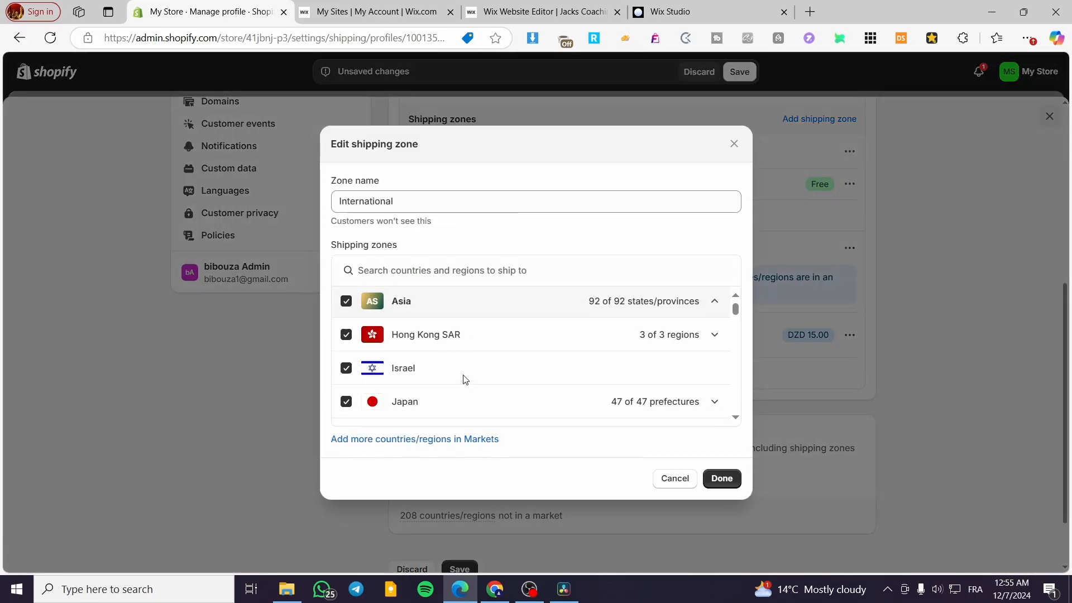
{"action": "scroll", "coordinate": [465, 379], "scroll_direction": "up", "scroll_amount": 1}
{"action": "scroll", "coordinate": [463, 382], "scroll_direction": "down", "scroll_amount": 10}
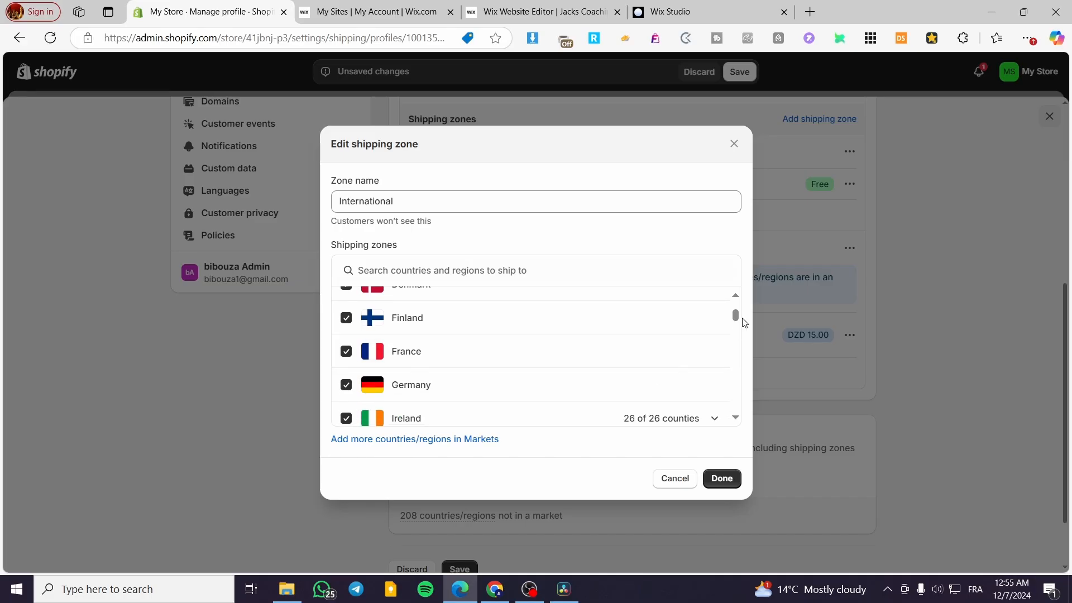
{"action": "left_click", "coordinate": [722, 478]}
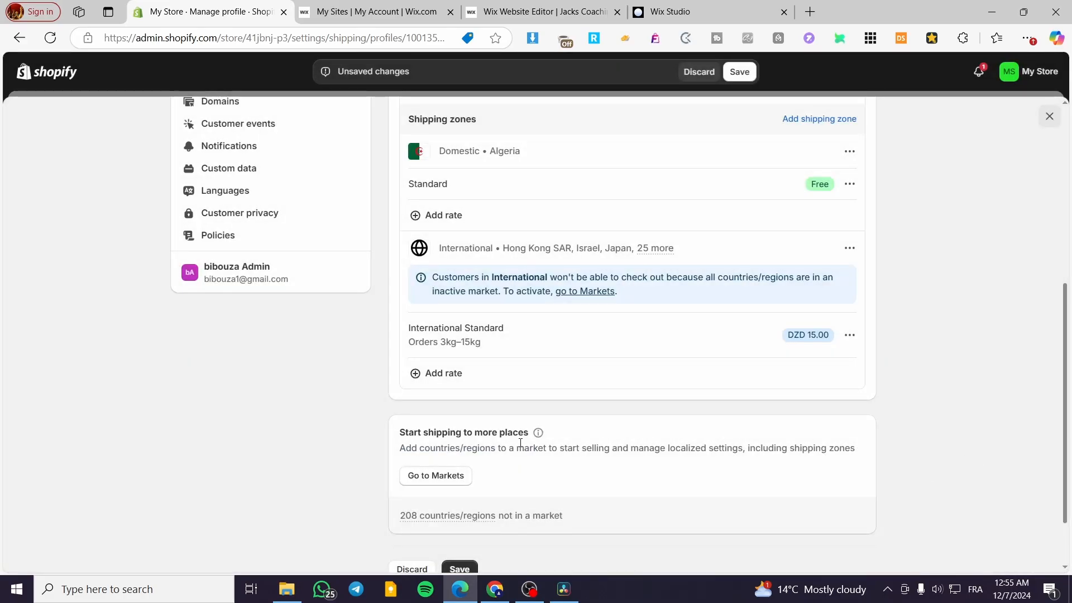
Start a new flat custom rate for the International zone and name it "Fast International"
{"action": "left_click", "coordinate": [449, 384]}
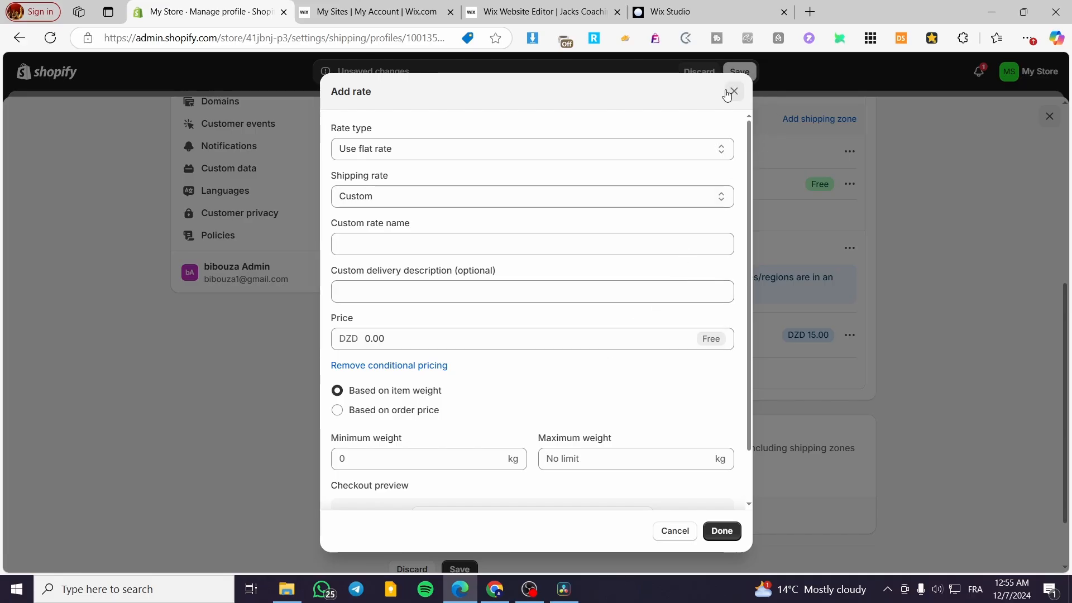
{"action": "scroll", "coordinate": [512, 430], "scroll_direction": "down", "scroll_amount": 2}
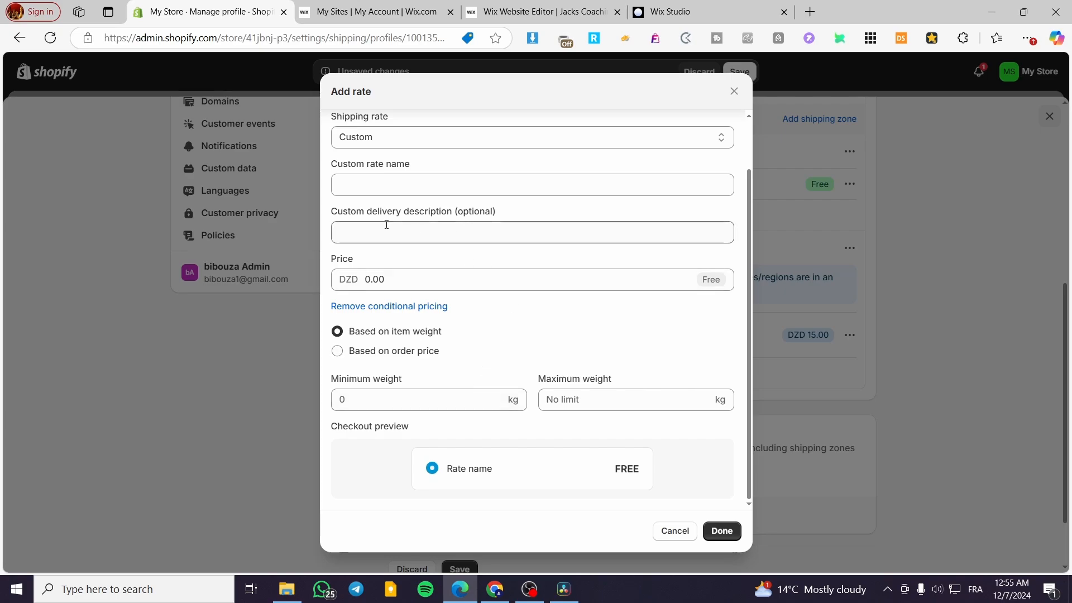
{"action": "scroll", "coordinate": [413, 273], "scroll_direction": "up", "scroll_amount": 2}
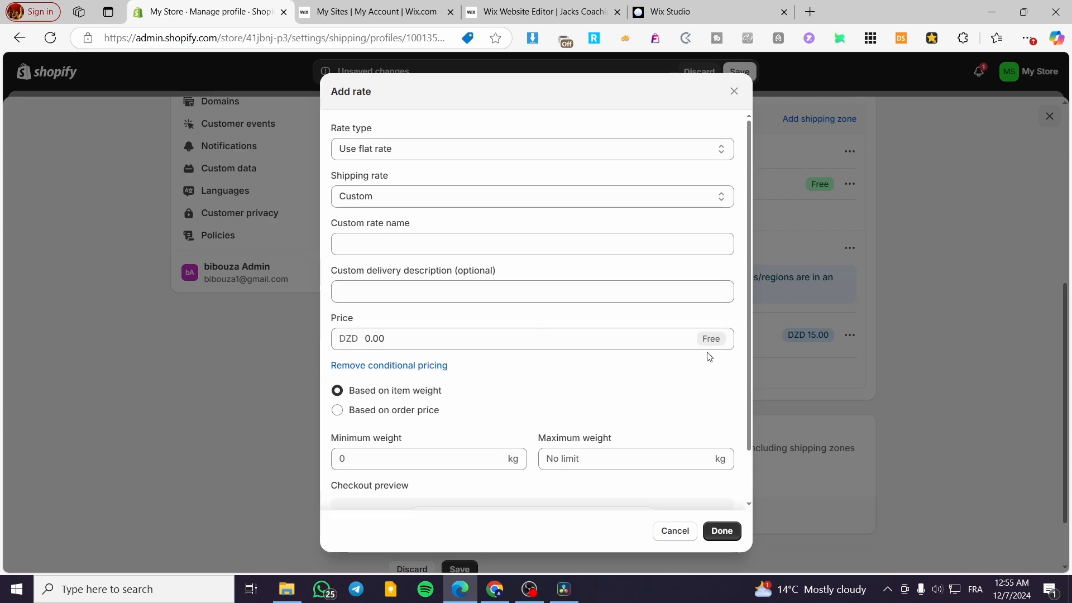
{"action": "left_click", "coordinate": [375, 248]}
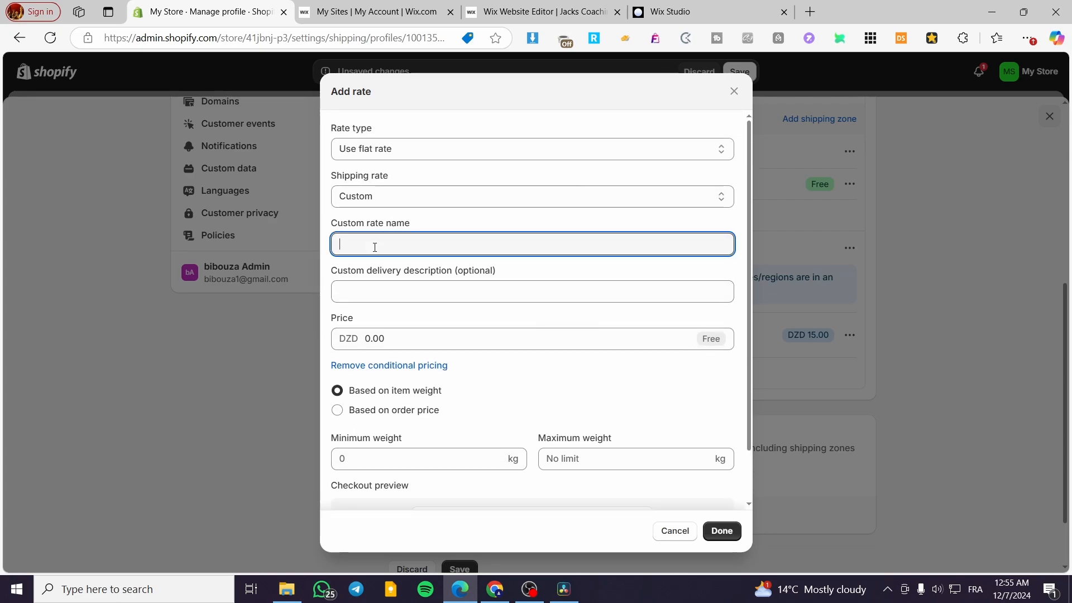
{"action": "type", "text": "Fa"}
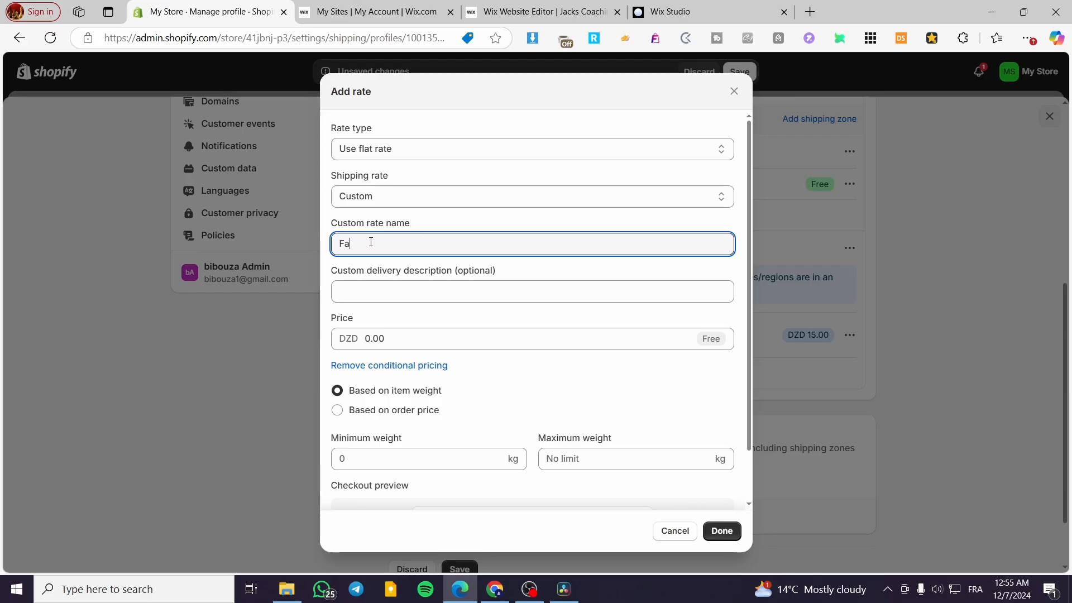
{"action": "type", "text": "st International"}
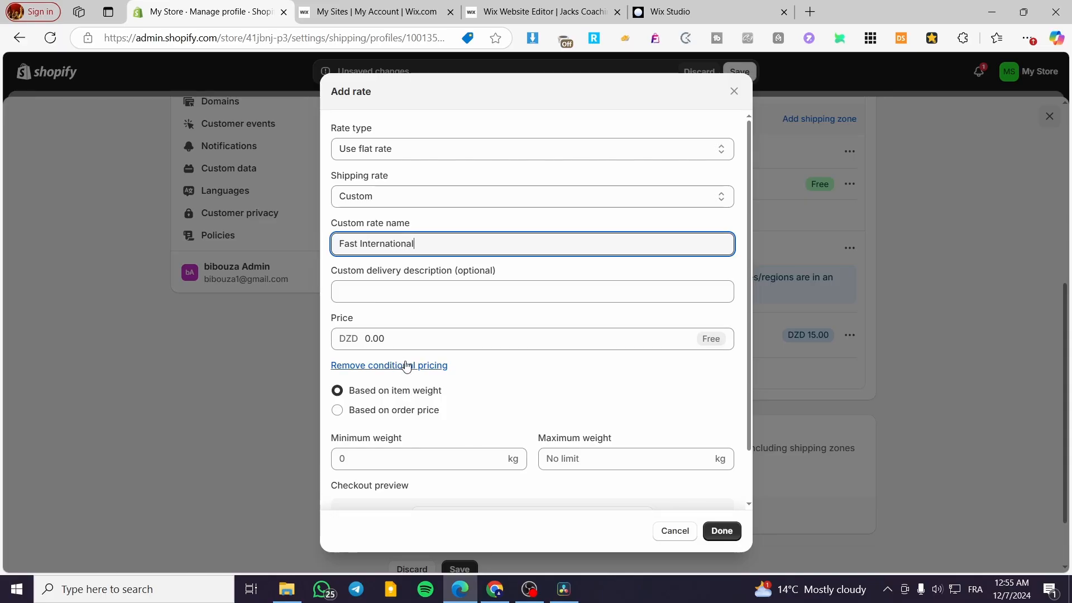
Price the Fast International rate at DZD 35 for item weights from 4 kg to 10 kg and add it
{"action": "left_click", "coordinate": [409, 343]}
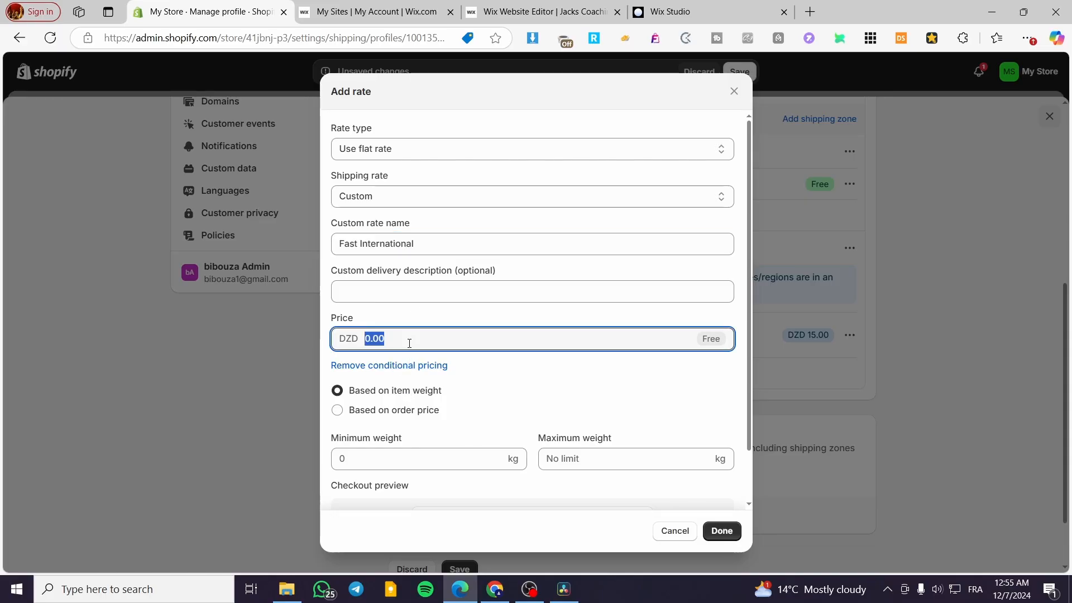
{"action": "type", "text": "35"}
{"action": "left_click", "coordinate": [450, 450]}
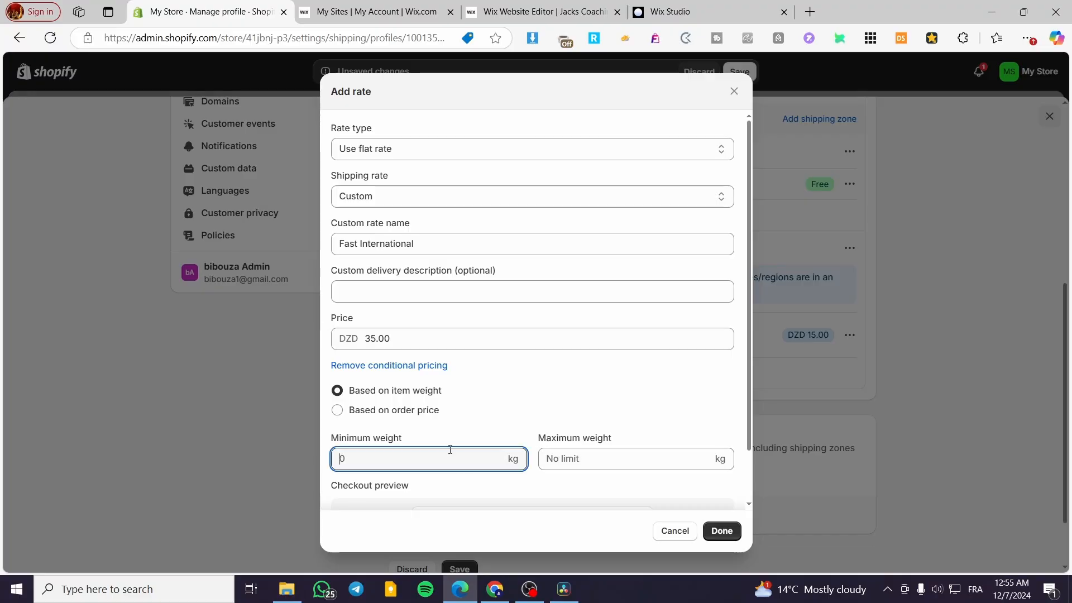
{"action": "type", "text": "4"}
{"action": "left_click", "coordinate": [612, 458]}
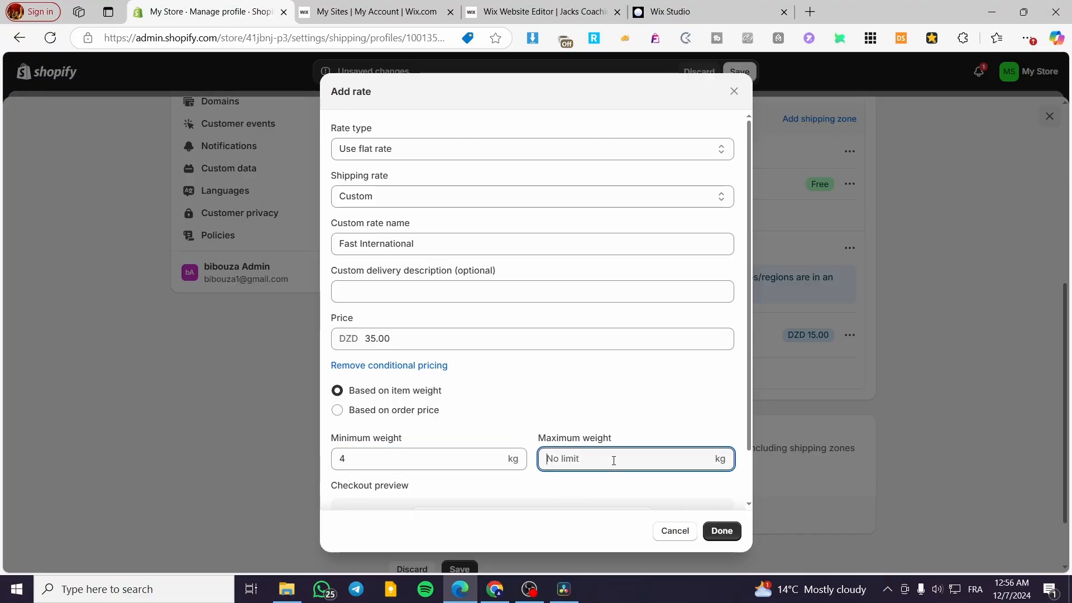
{"action": "type", "text": "10"}
{"action": "scroll", "coordinate": [670, 430], "scroll_direction": "down", "scroll_amount": 1}
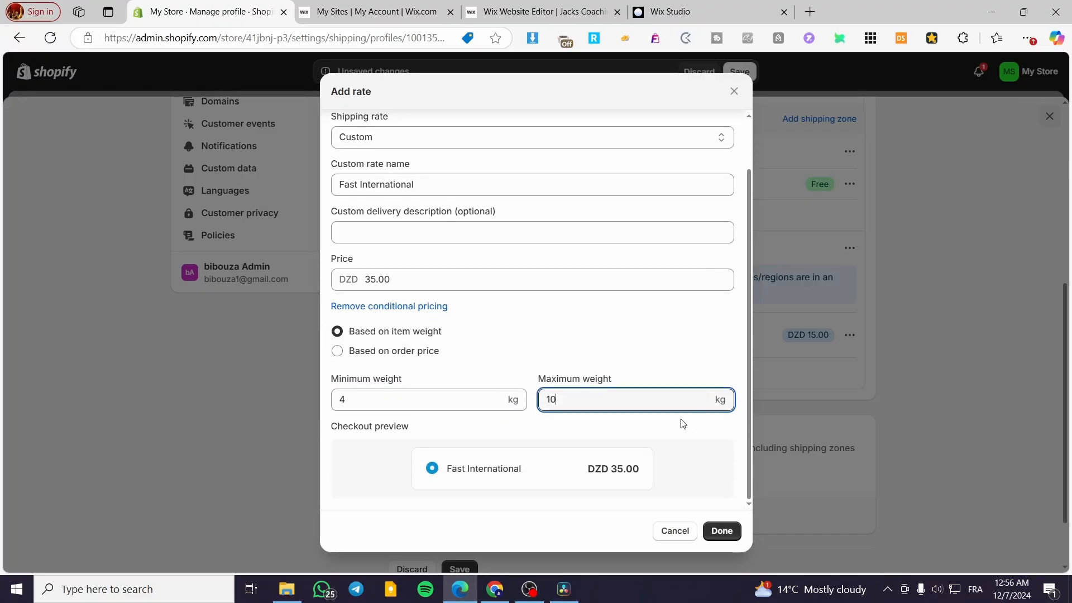
{"action": "left_click", "coordinate": [722, 530]}
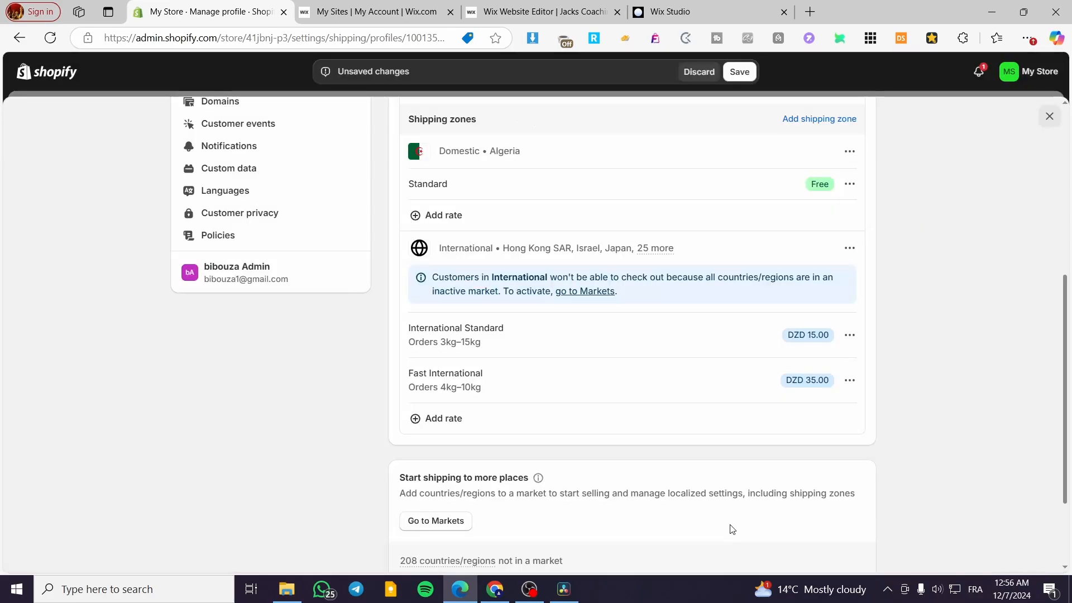
Save the shipping profile, look over its zones and rates, and return to the Shipping and delivery settings
{"action": "left_click", "coordinate": [739, 71]}
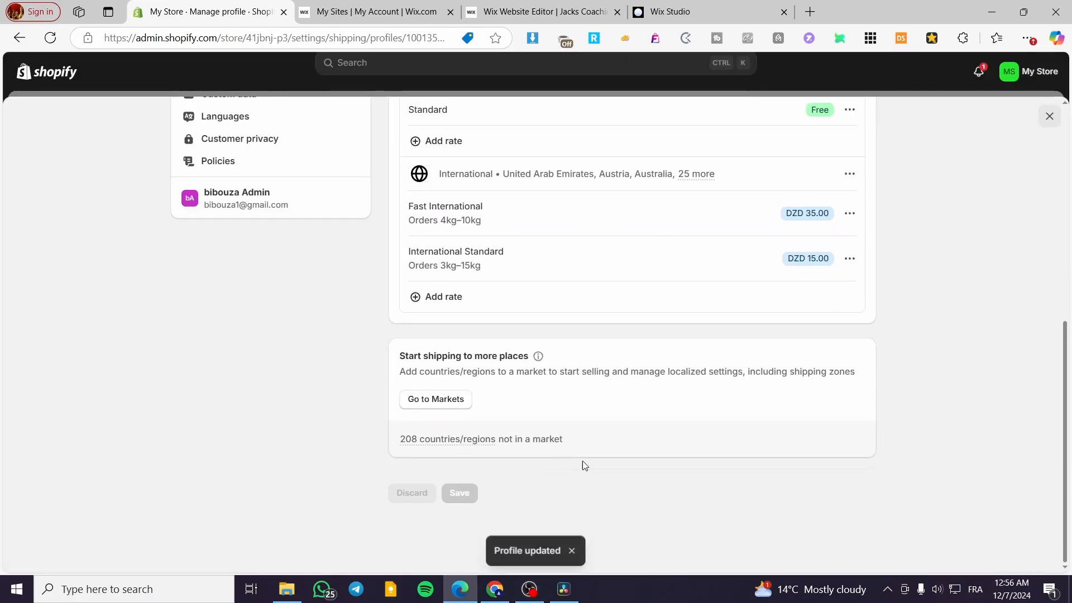
{"action": "scroll", "coordinate": [581, 464], "scroll_direction": "up", "scroll_amount": 6}
{"action": "scroll", "coordinate": [627, 409], "scroll_direction": "down", "scroll_amount": 3}
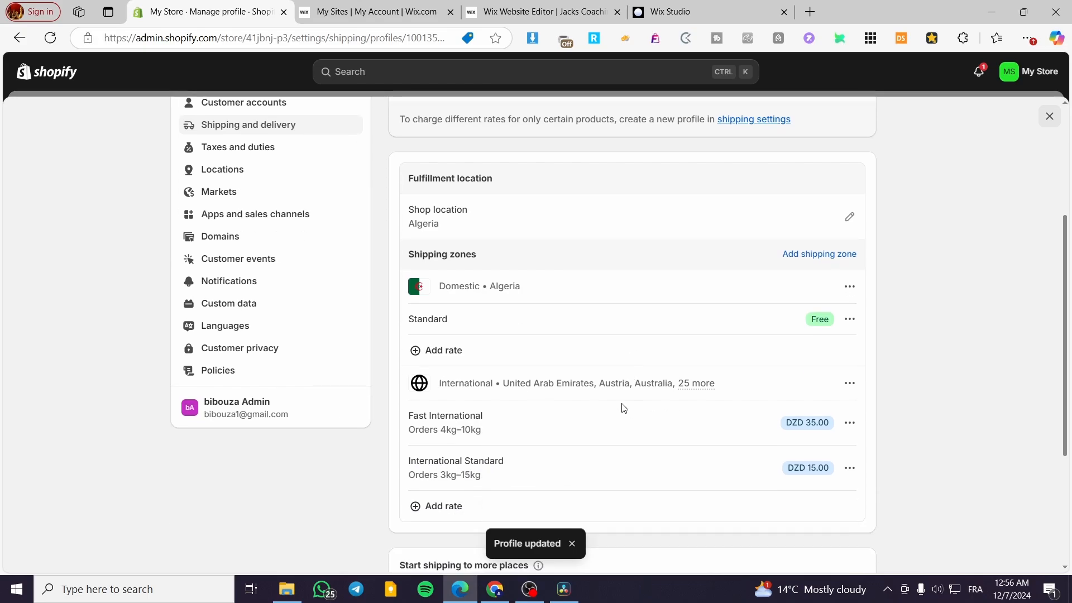
{"action": "scroll", "coordinate": [531, 296], "scroll_direction": "up", "scroll_amount": 4}
{"action": "left_click", "coordinate": [398, 135]}
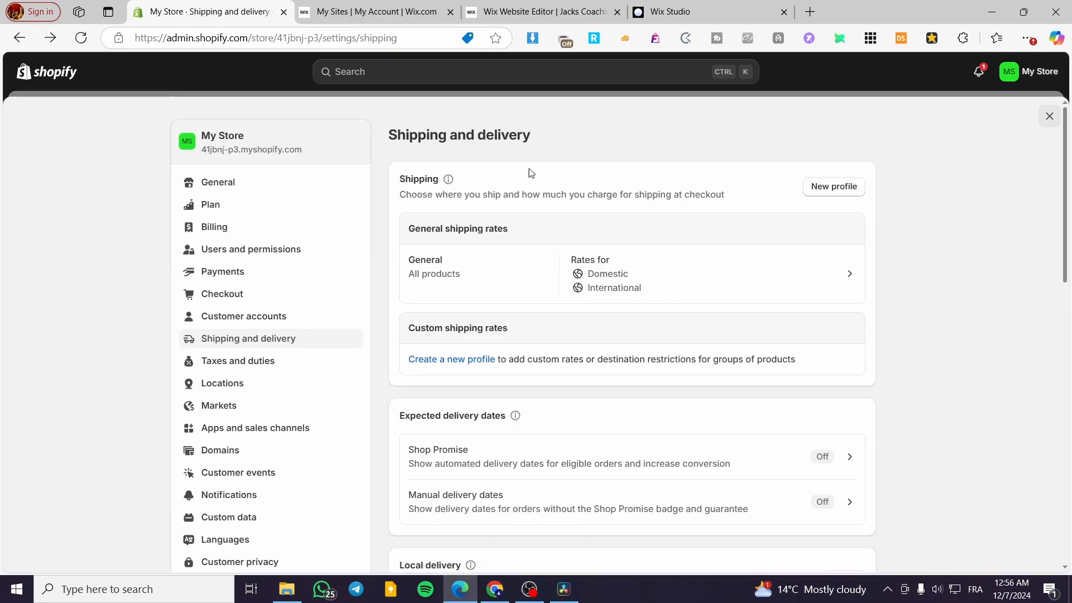
Create a new shipping profile named "International" and add all displayed products to it
{"action": "left_click", "coordinate": [836, 191]}
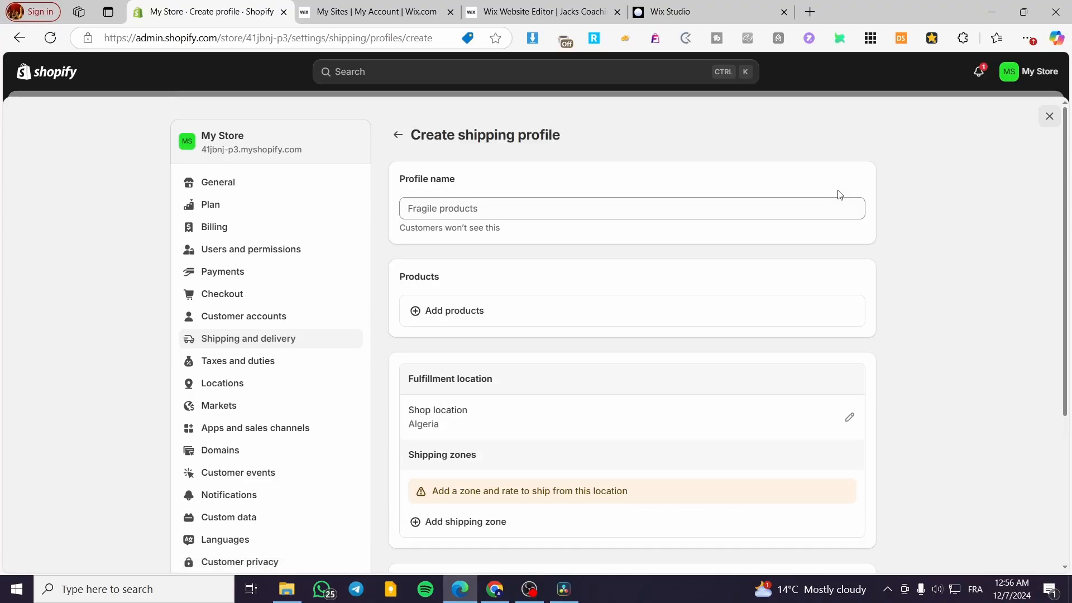
{"action": "left_click", "coordinate": [502, 209]}
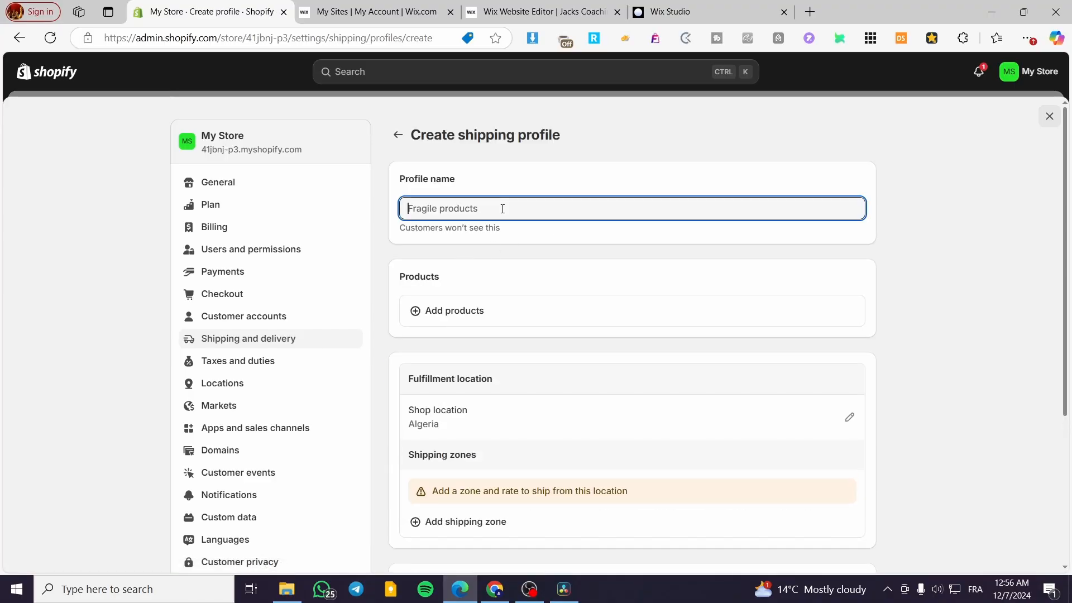
{"action": "type", "text": "International"}
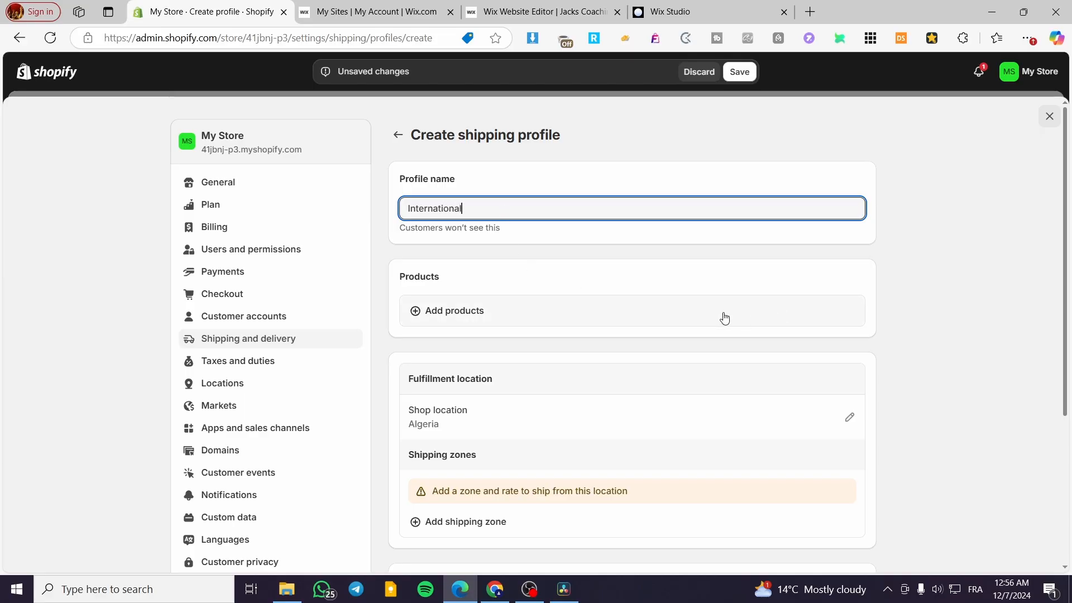
{"action": "left_click", "coordinate": [481, 307]}
{"action": "left_click", "coordinate": [337, 229]}
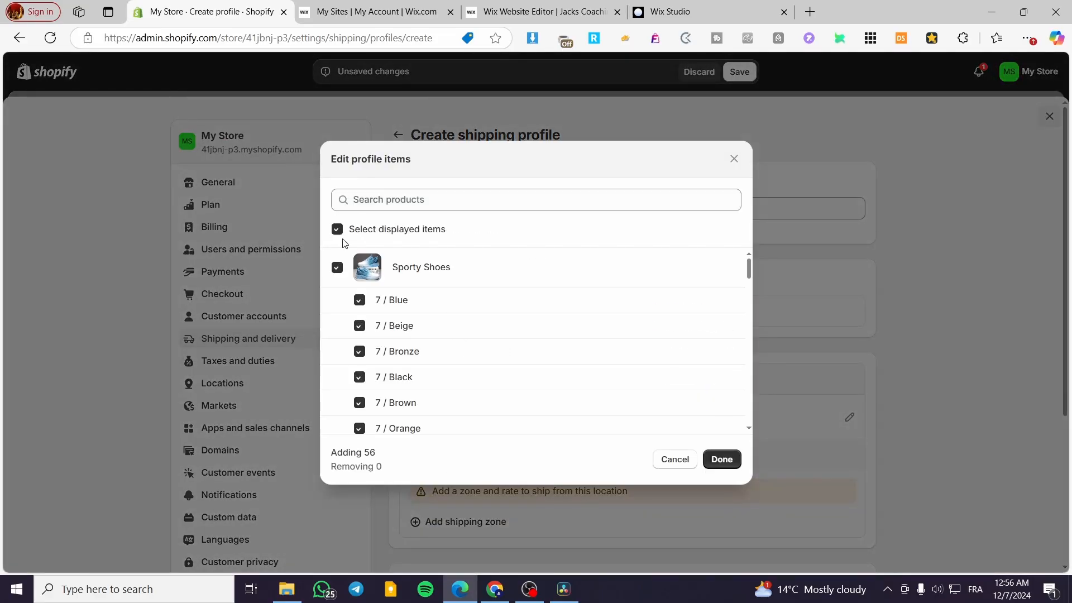
{"action": "left_click", "coordinate": [722, 459]}
Stop the Shop location from shipping this profile's products, and restore it by adding new rates for that location
{"action": "scroll", "coordinate": [922, 426], "scroll_direction": "down", "scroll_amount": 3}
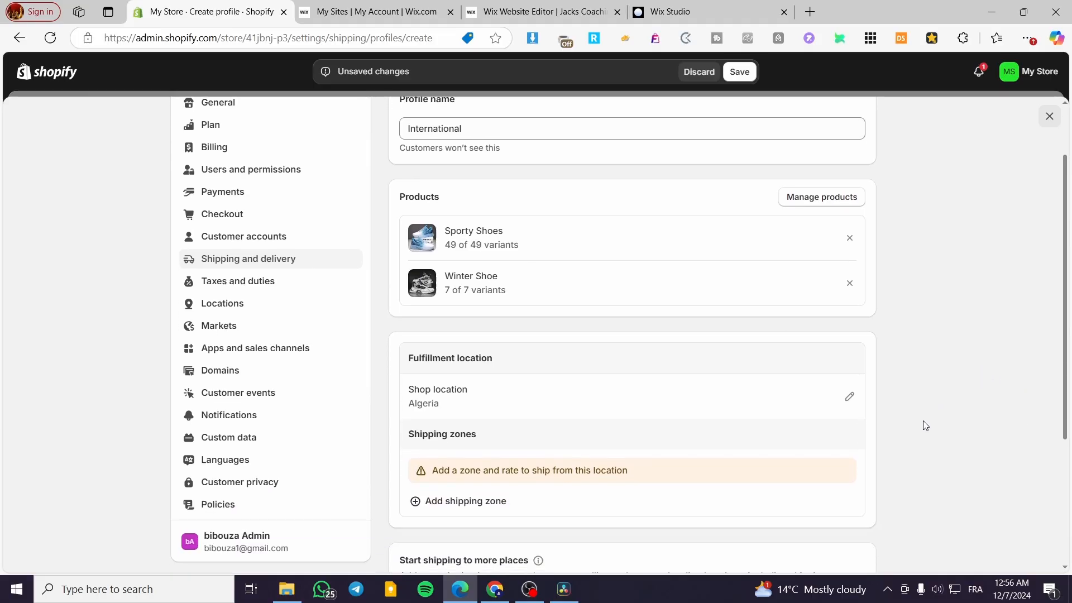
{"action": "left_click", "coordinate": [850, 337]}
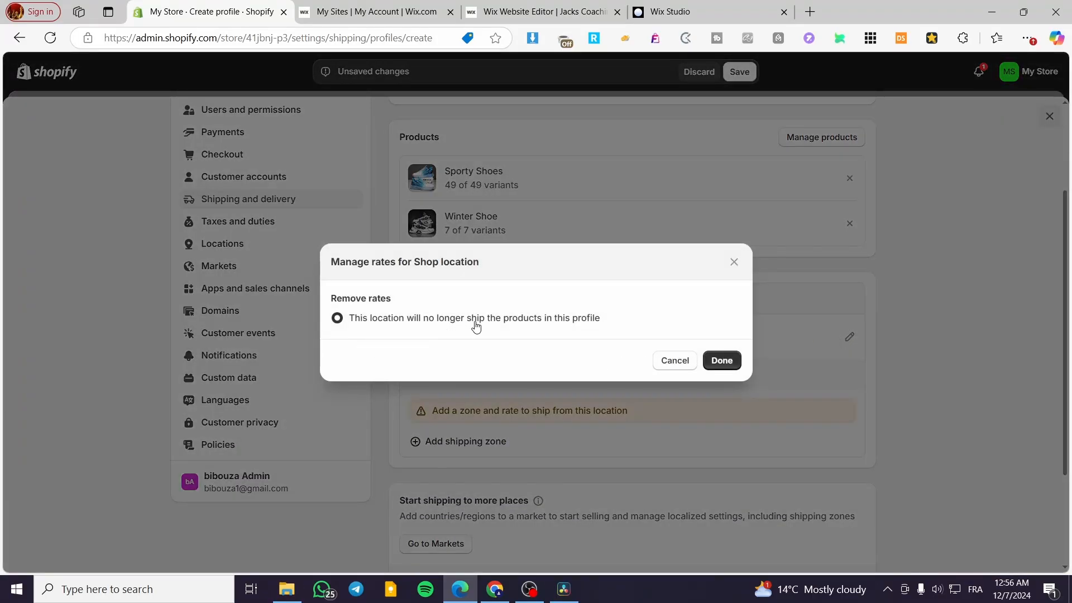
{"action": "left_click", "coordinate": [722, 361]}
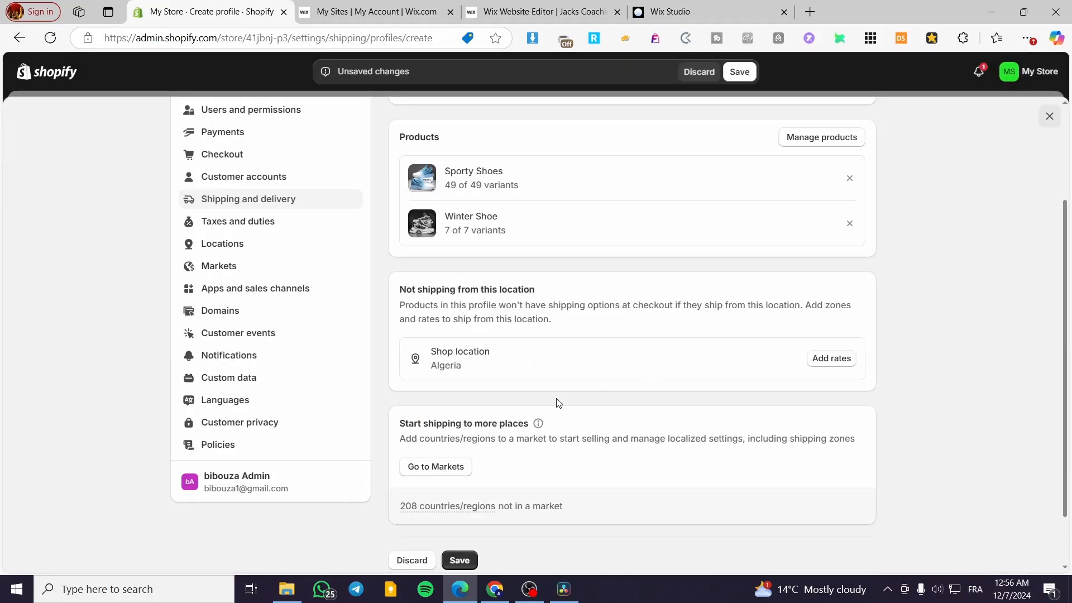
{"action": "left_click", "coordinate": [831, 359]}
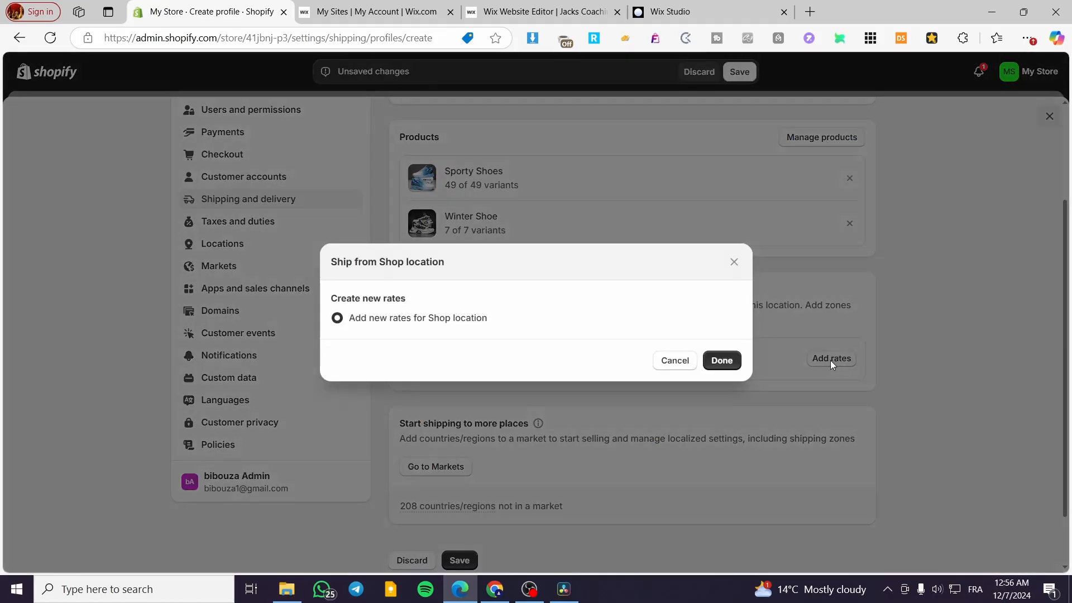
{"action": "left_click", "coordinate": [734, 263]}
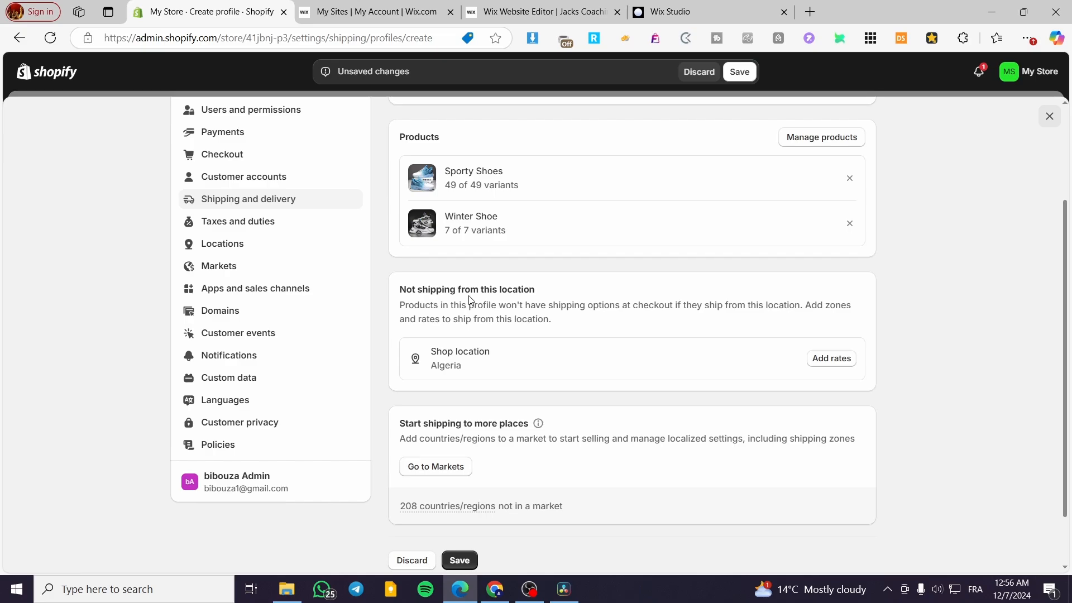
{"action": "left_click", "coordinate": [831, 360]}
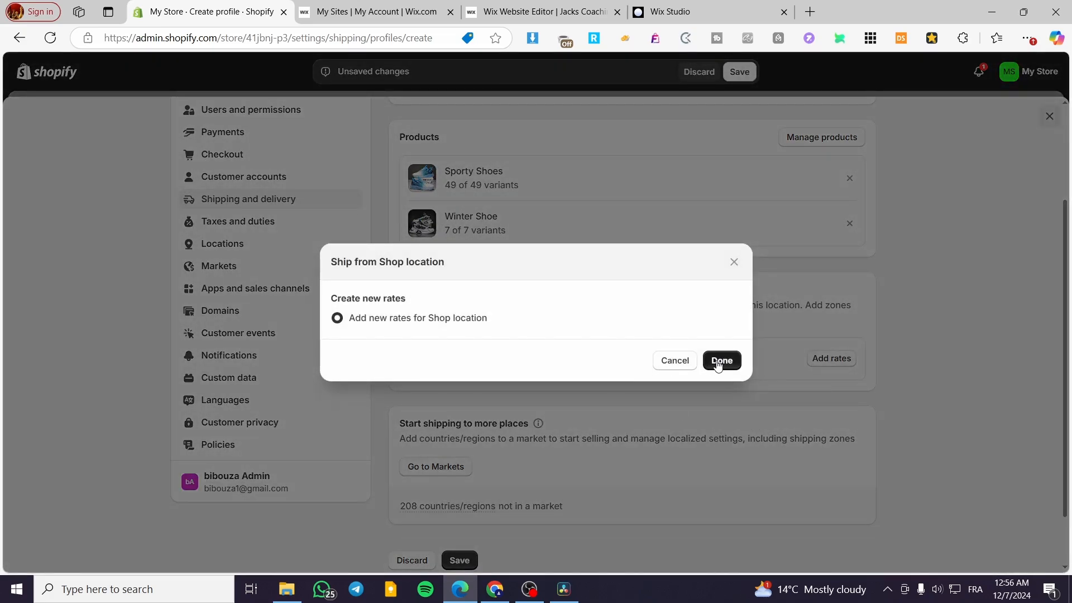
{"action": "left_click", "coordinate": [721, 361]}
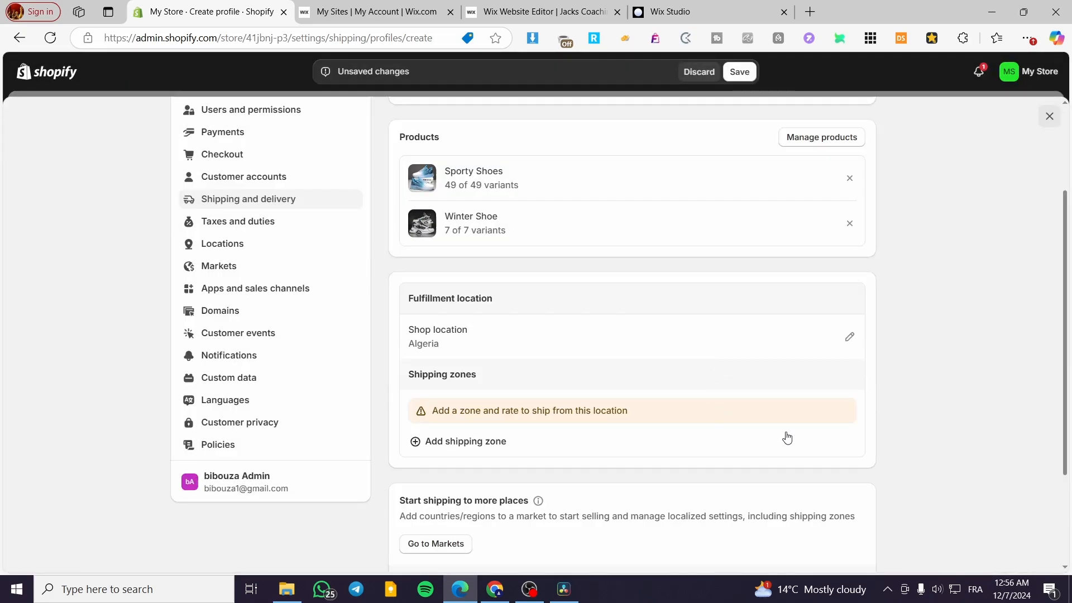
Start a new shipping zone for the Shop location covering Africa, Asia, Europe, Canada, the United States and Oceania
{"action": "left_click", "coordinate": [456, 446]}
{"action": "left_click", "coordinate": [346, 303]}
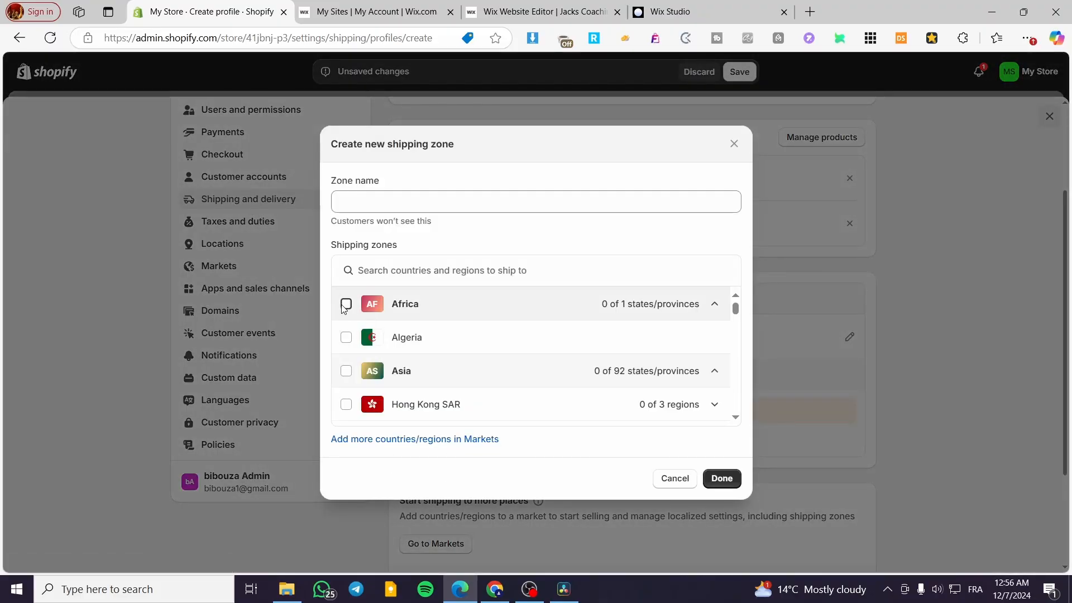
{"action": "left_click", "coordinate": [347, 371]}
{"action": "scroll", "coordinate": [358, 369], "scroll_direction": "down", "scroll_amount": 3}
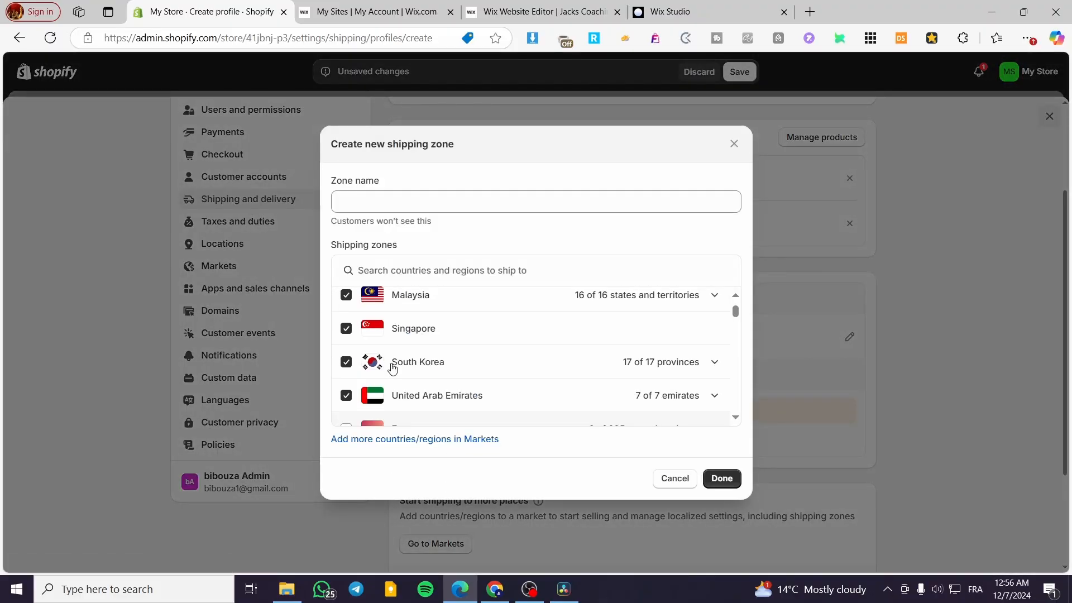
{"action": "scroll", "coordinate": [401, 366], "scroll_direction": "down", "scroll_amount": 2}
{"action": "scroll", "coordinate": [401, 366], "scroll_direction": "up", "scroll_amount": 5}
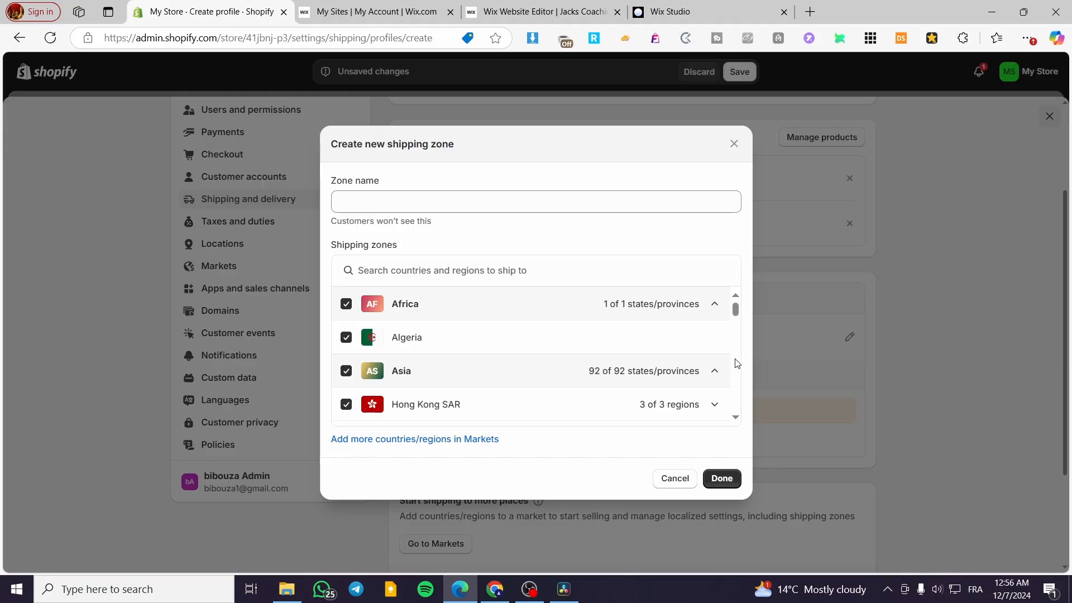
{"action": "left_click_drag", "start_coordinate": [740, 313], "coordinate": [735, 402]}
{"action": "left_click", "coordinate": [346, 320]}
{"action": "left_click", "coordinate": [347, 324]}
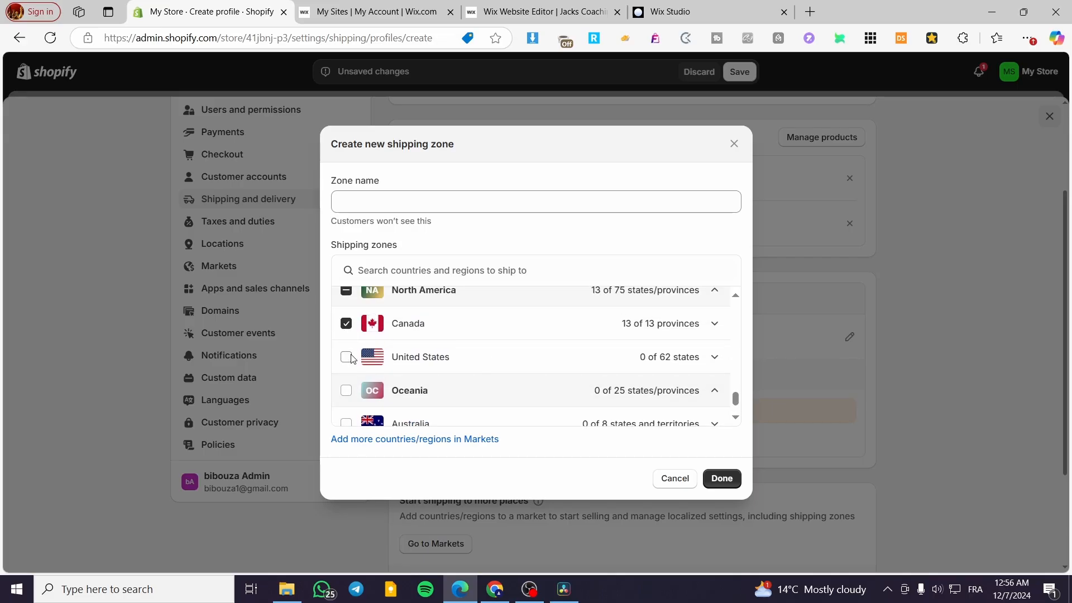
{"action": "left_click", "coordinate": [346, 357]}
{"action": "left_click", "coordinate": [346, 391]}
{"action": "scroll", "coordinate": [548, 379], "scroll_direction": "down", "scroll_amount": 1}
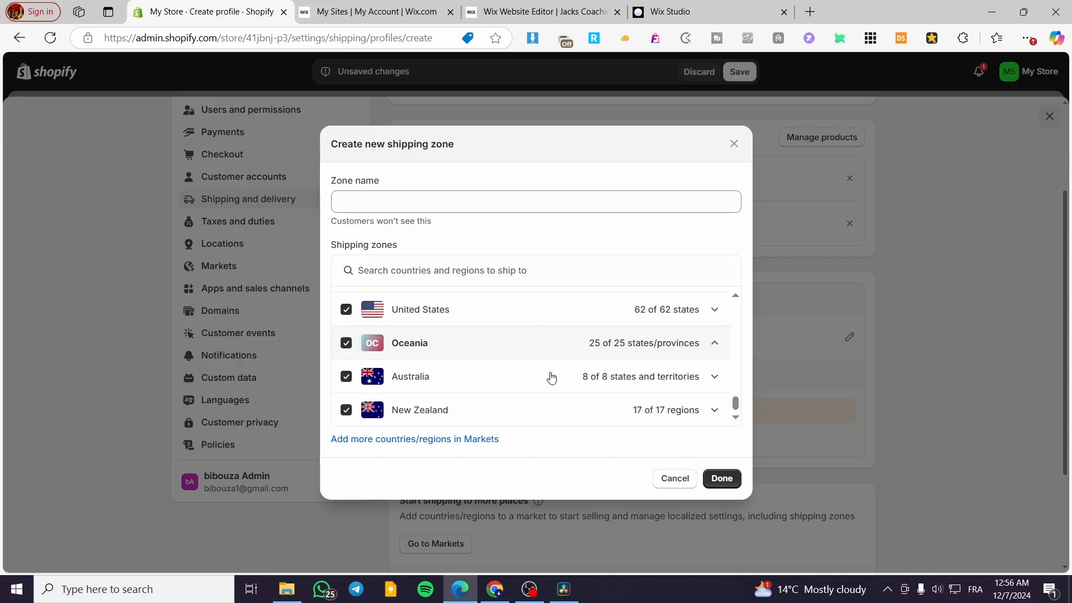
Name the new shipping zone "International" and add it to the profile
{"action": "left_click", "coordinate": [734, 483]}
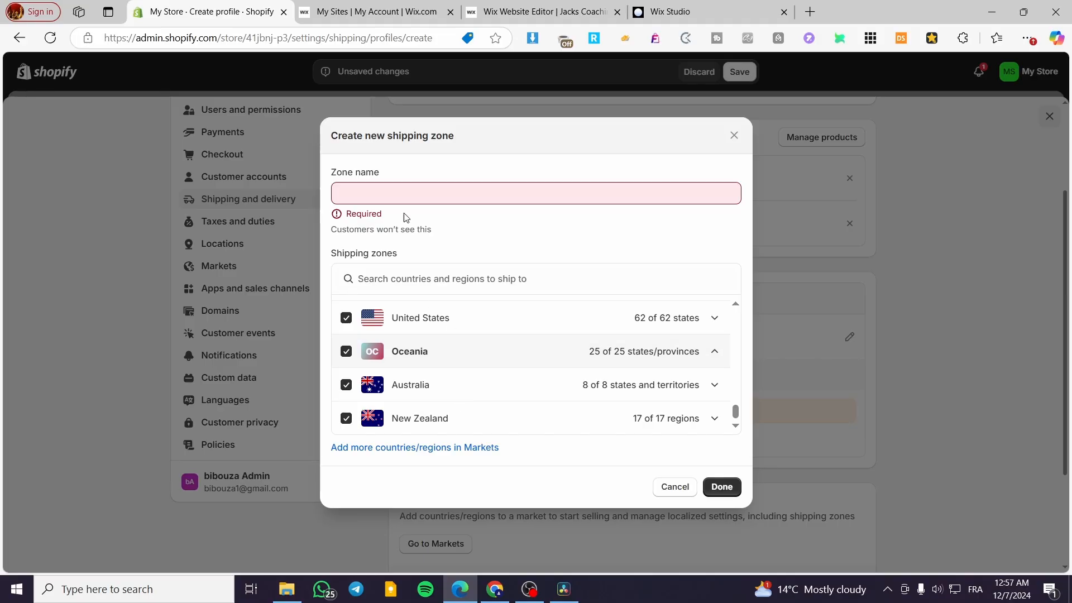
{"action": "left_click", "coordinate": [406, 193]}
{"action": "type", "text": "International"}
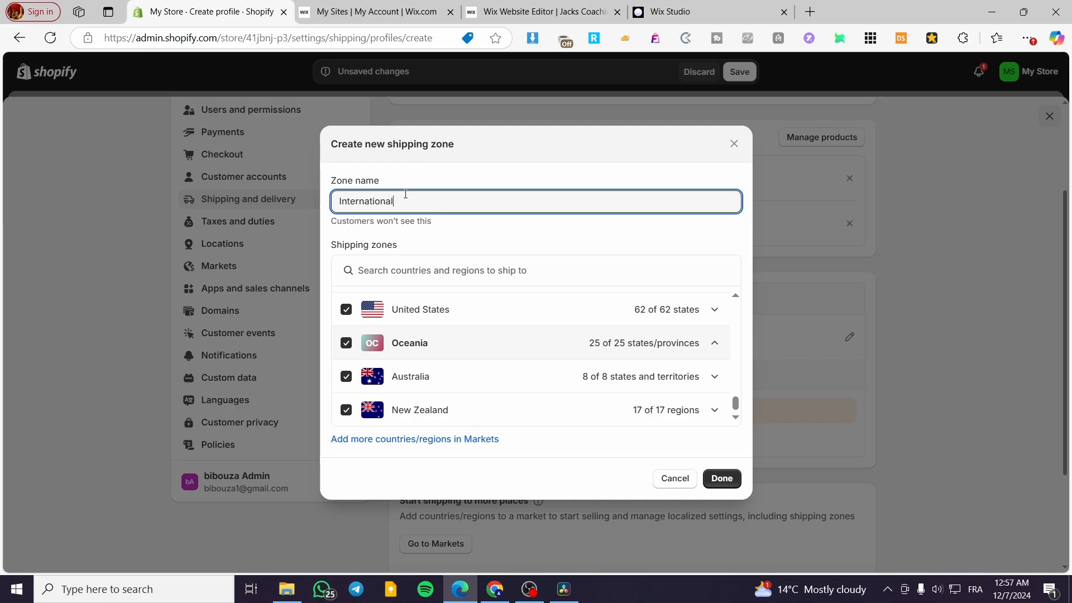
{"action": "left_click", "coordinate": [721, 478]}
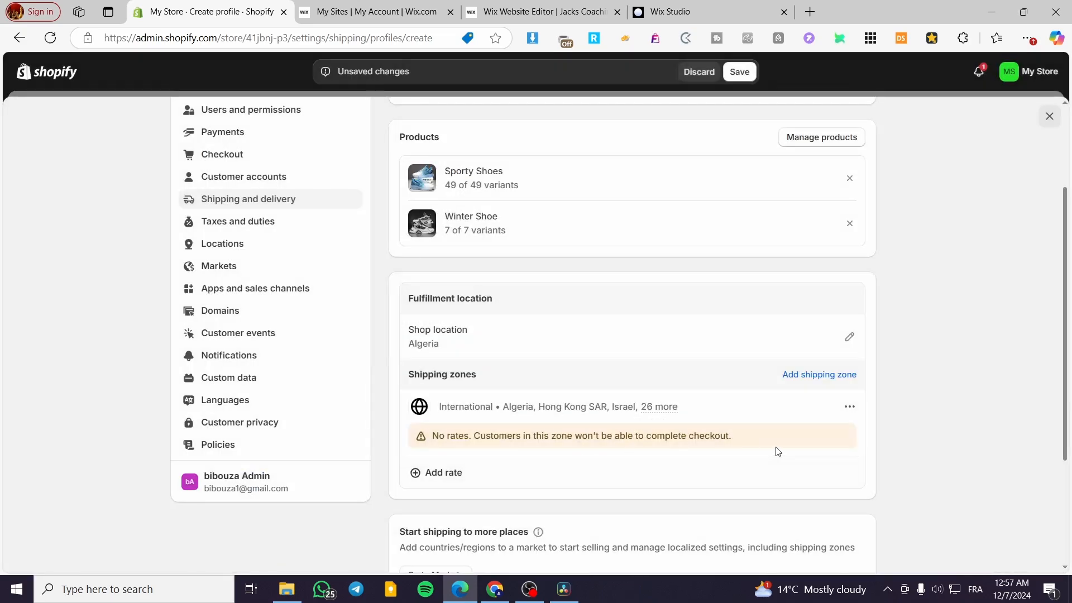
Add a flat custom rate named "Standard International" priced at DZD 15 to the profile's International zone
{"action": "left_click", "coordinate": [537, 477]}
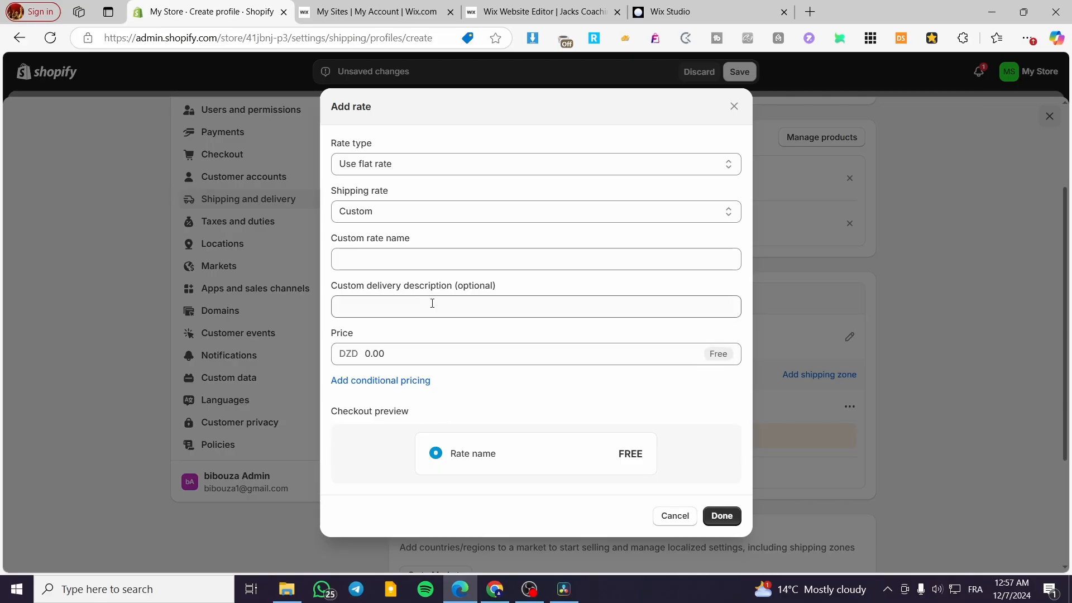
{"action": "left_click", "coordinate": [423, 259]}
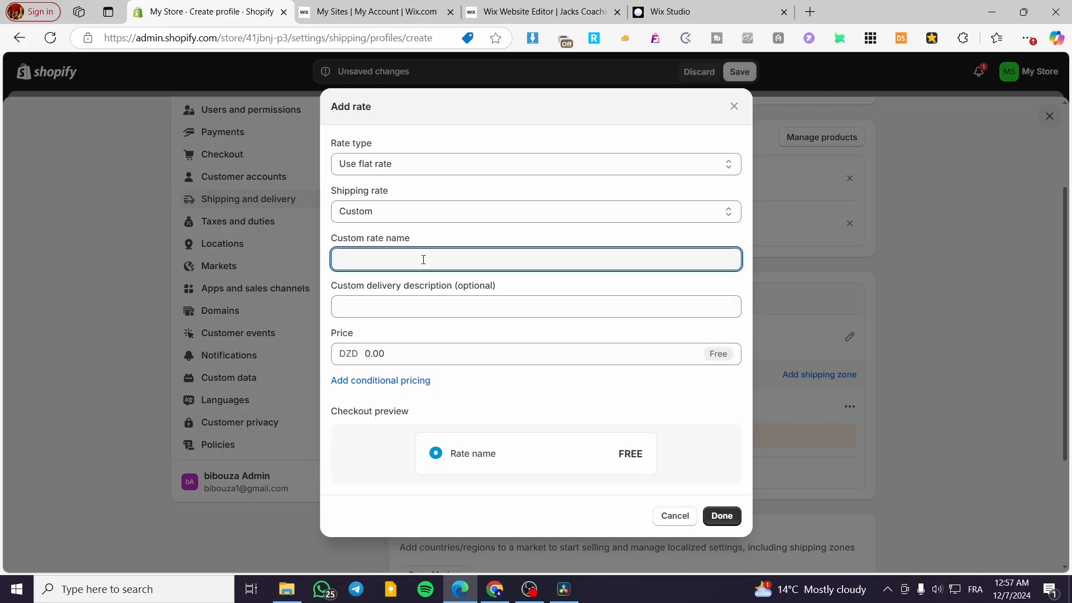
{"action": "type", "text": "Sta"}
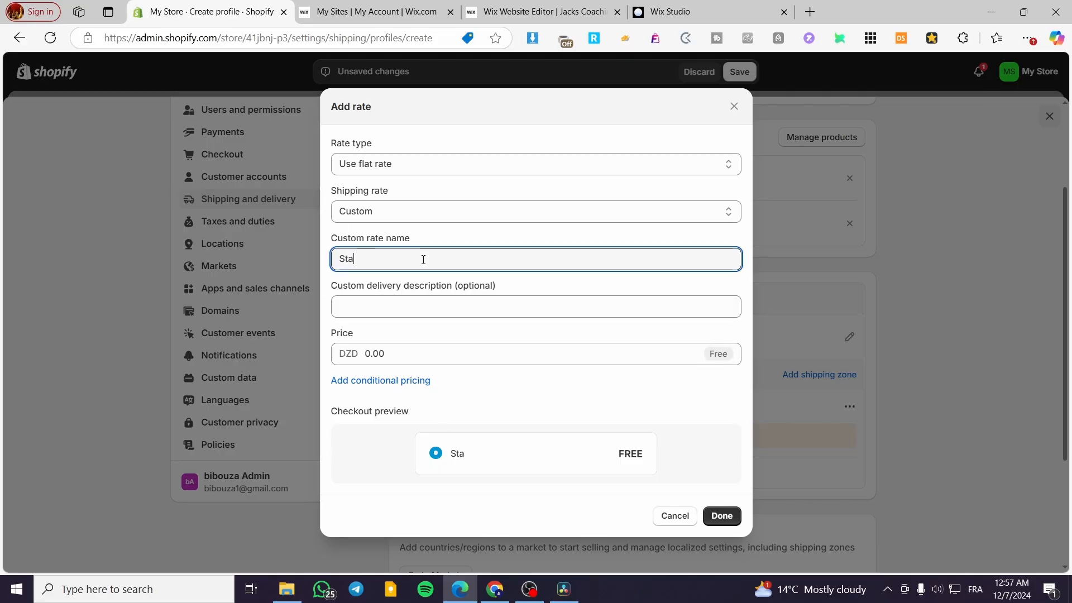
{"action": "type", "text": "ndard "}
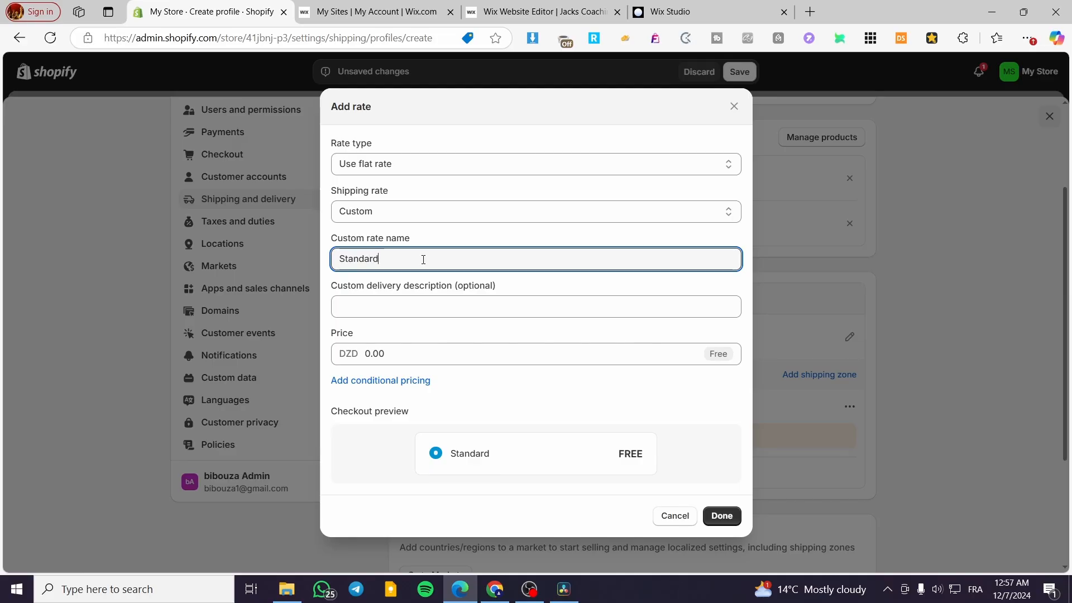
{"action": "type", "text": "Internat"}
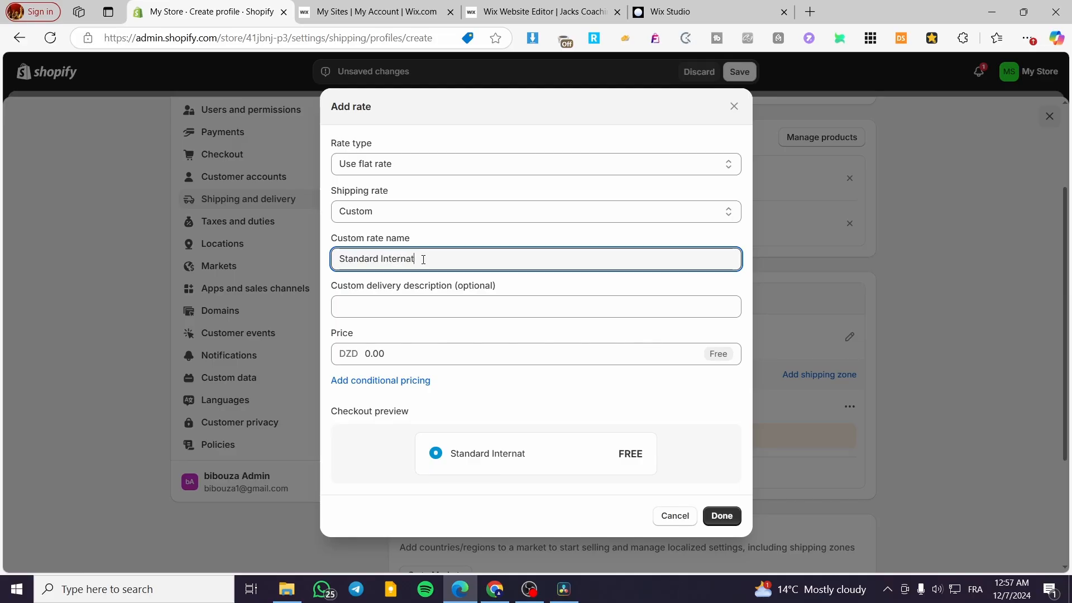
{"action": "type", "text": "ional"}
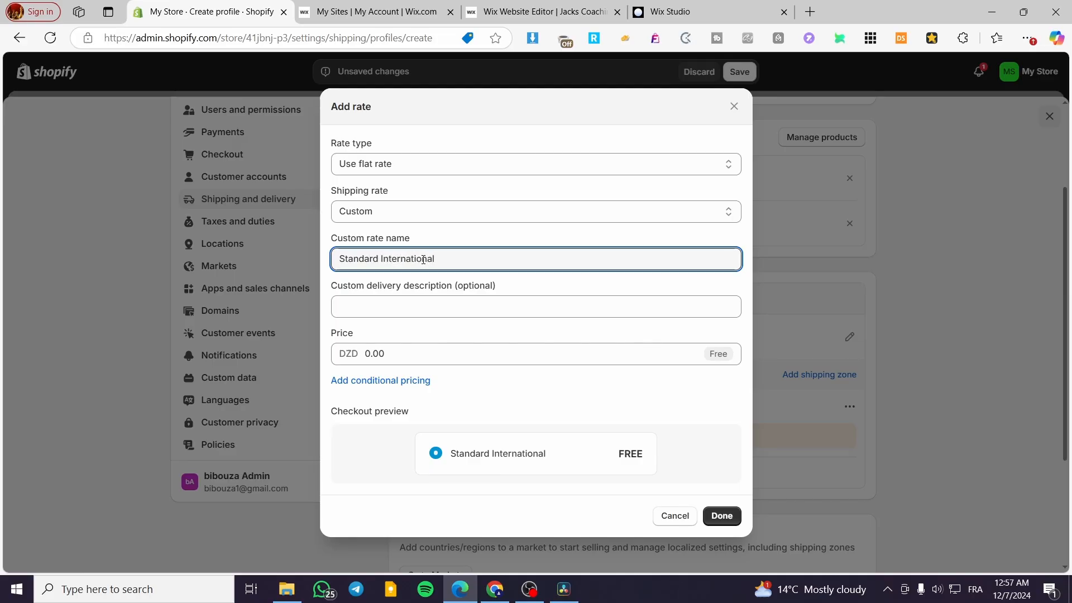
{"action": "left_click", "coordinate": [471, 354]}
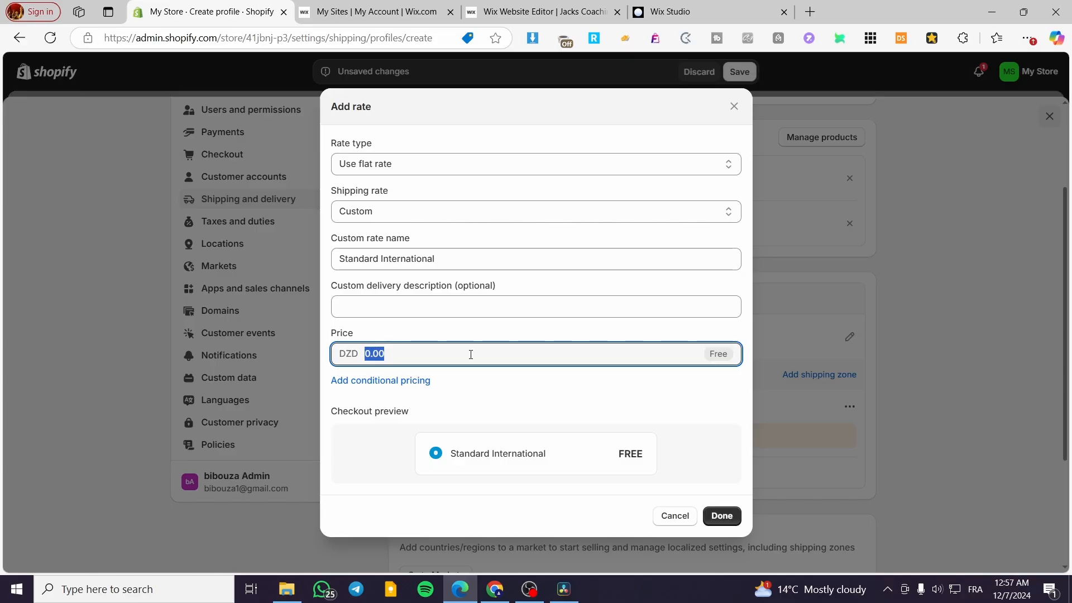
{"action": "type", "text": "15"}
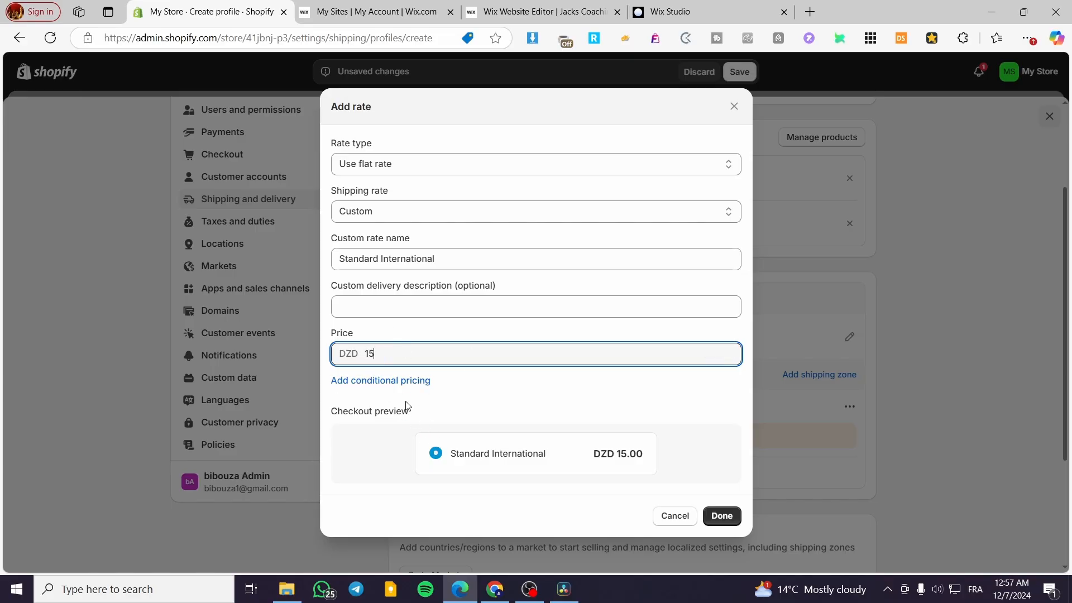
{"action": "left_click", "coordinate": [732, 519]}
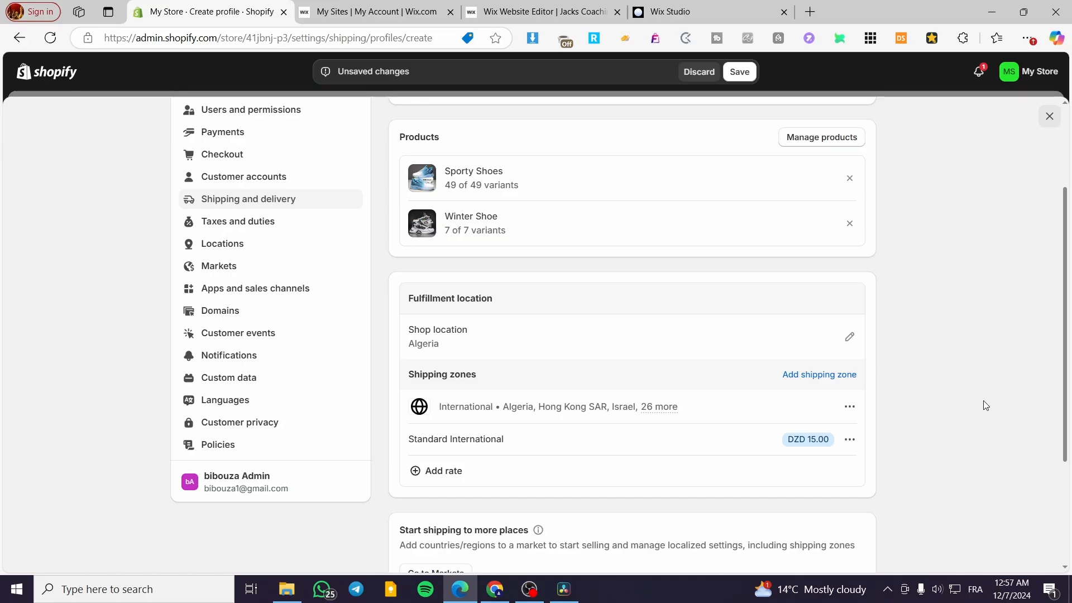
Review and save the new International profile, and look over the remaining Shipping and delivery settings
{"action": "scroll", "coordinate": [916, 407], "scroll_direction": "down", "scroll_amount": 3}
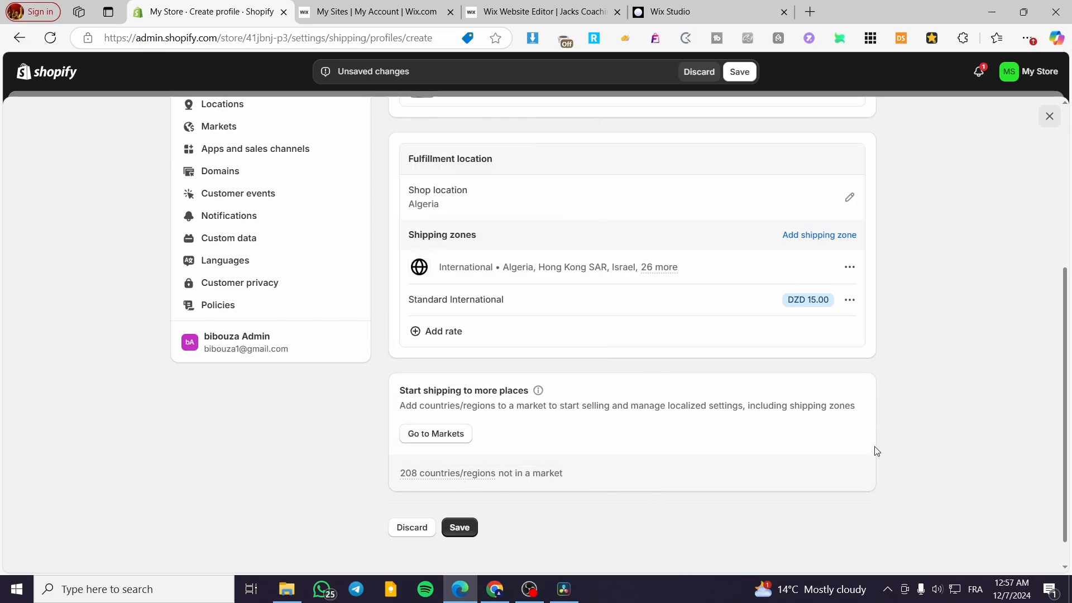
{"action": "scroll", "coordinate": [863, 428], "scroll_direction": "up", "scroll_amount": 3}
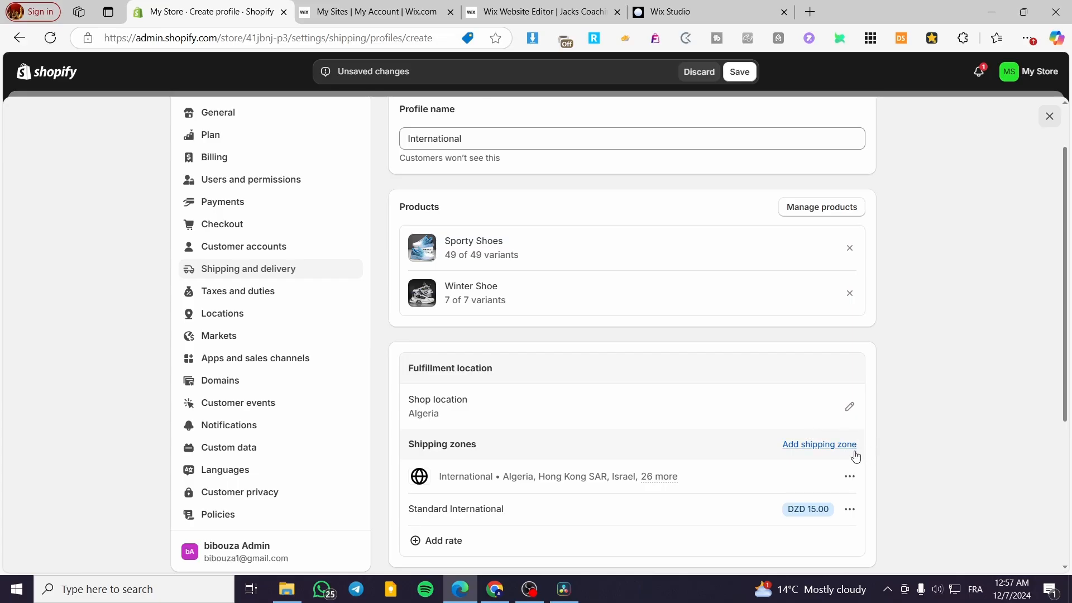
{"action": "scroll", "coordinate": [558, 463], "scroll_direction": "down", "scroll_amount": 3}
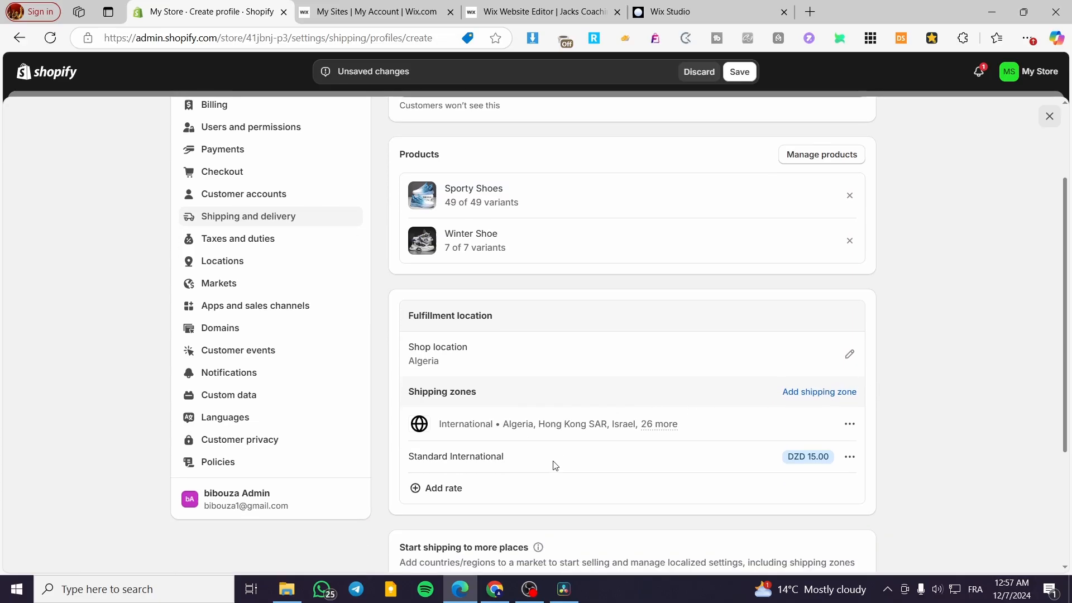
{"action": "mouse_move", "coordinate": [439, 471]}
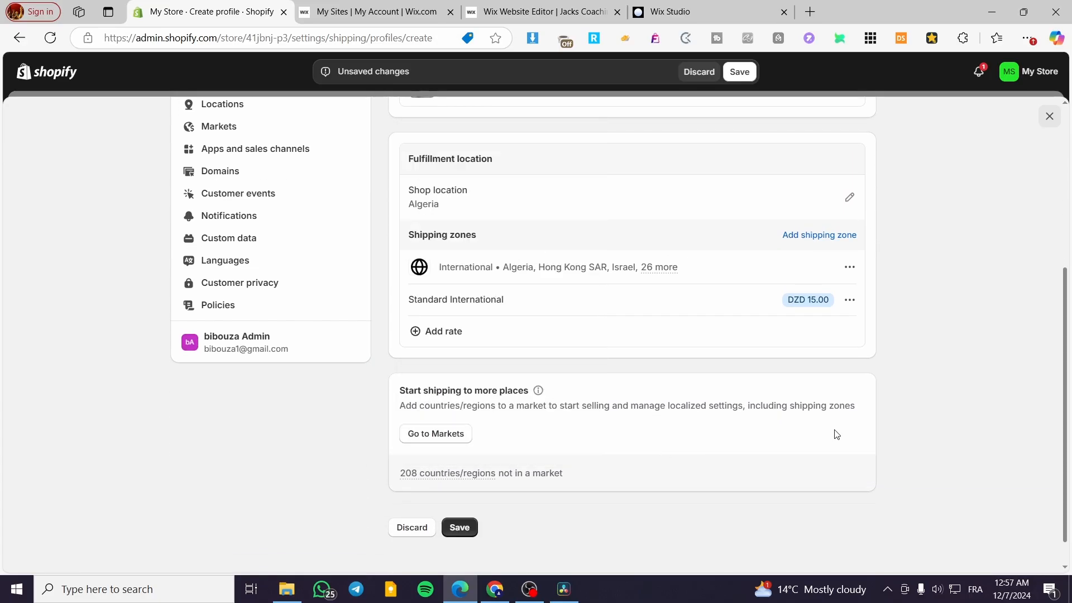
{"action": "scroll", "coordinate": [697, 414], "scroll_direction": "up", "scroll_amount": 3}
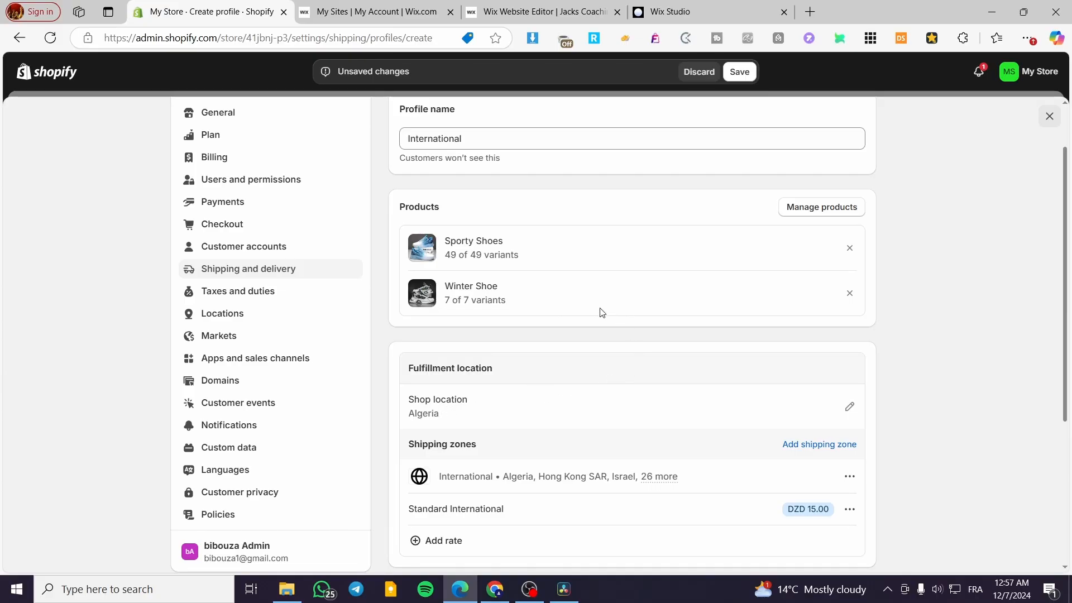
{"action": "scroll", "coordinate": [701, 160], "scroll_direction": "up", "scroll_amount": 2}
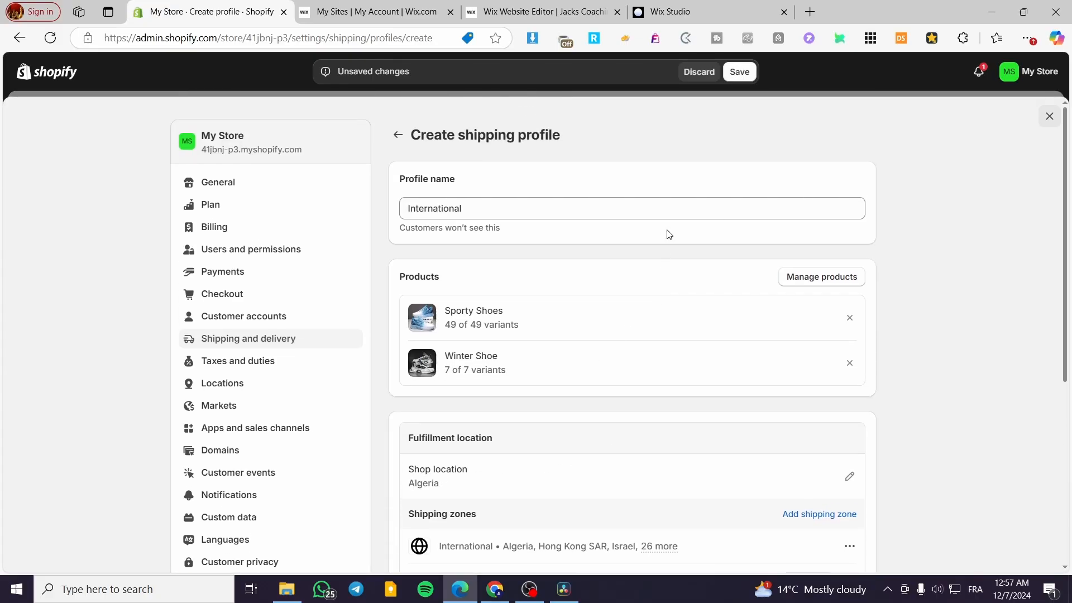
{"action": "left_click", "coordinate": [741, 73]}
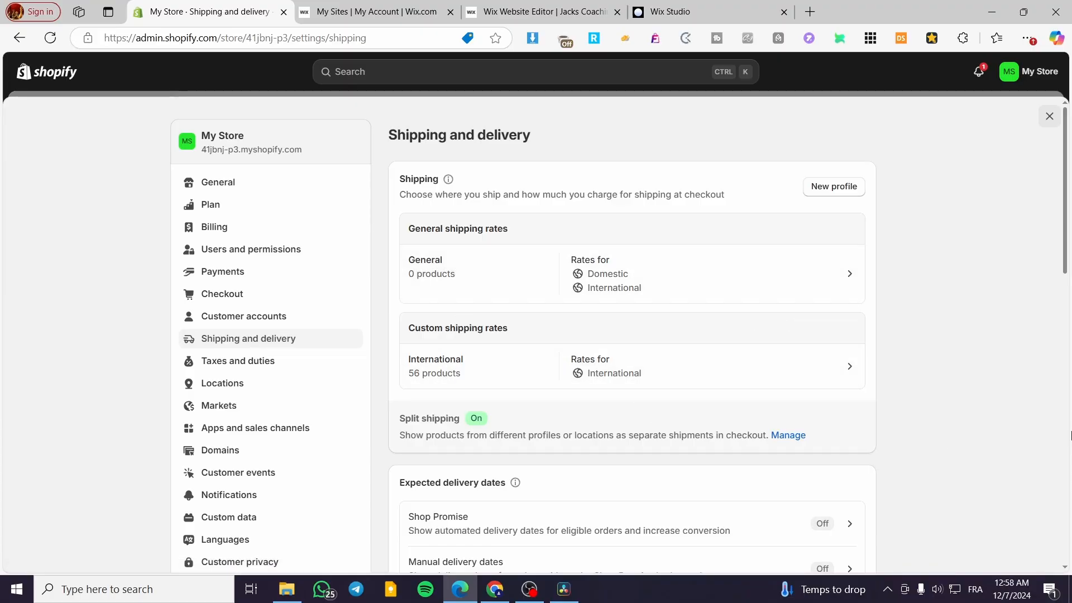
{"action": "left_click", "coordinate": [847, 193]}
{"action": "scroll", "coordinate": [974, 280], "scroll_direction": "down", "scroll_amount": 5}
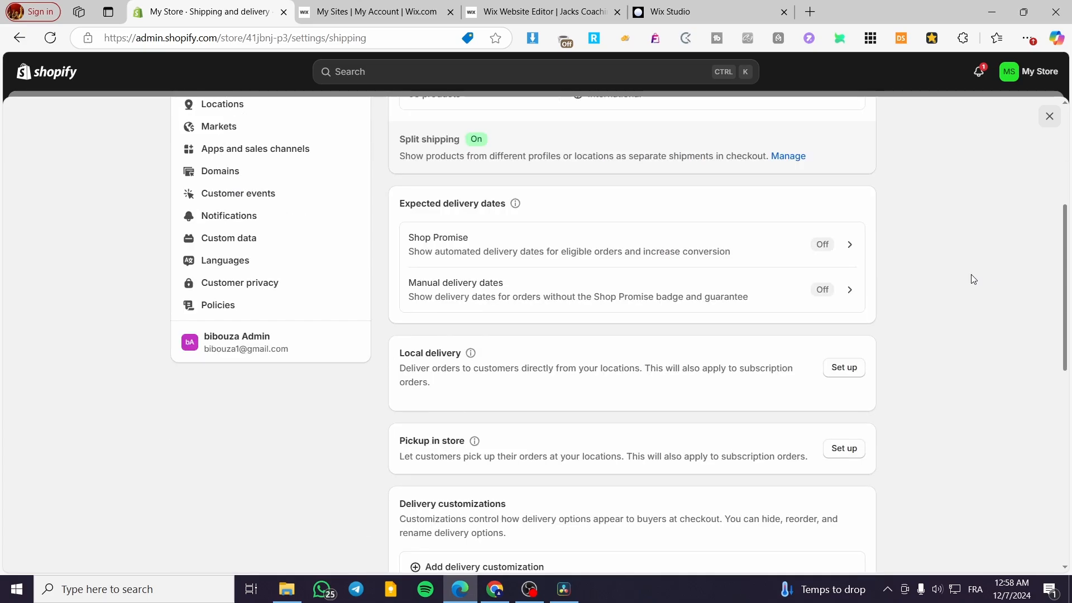